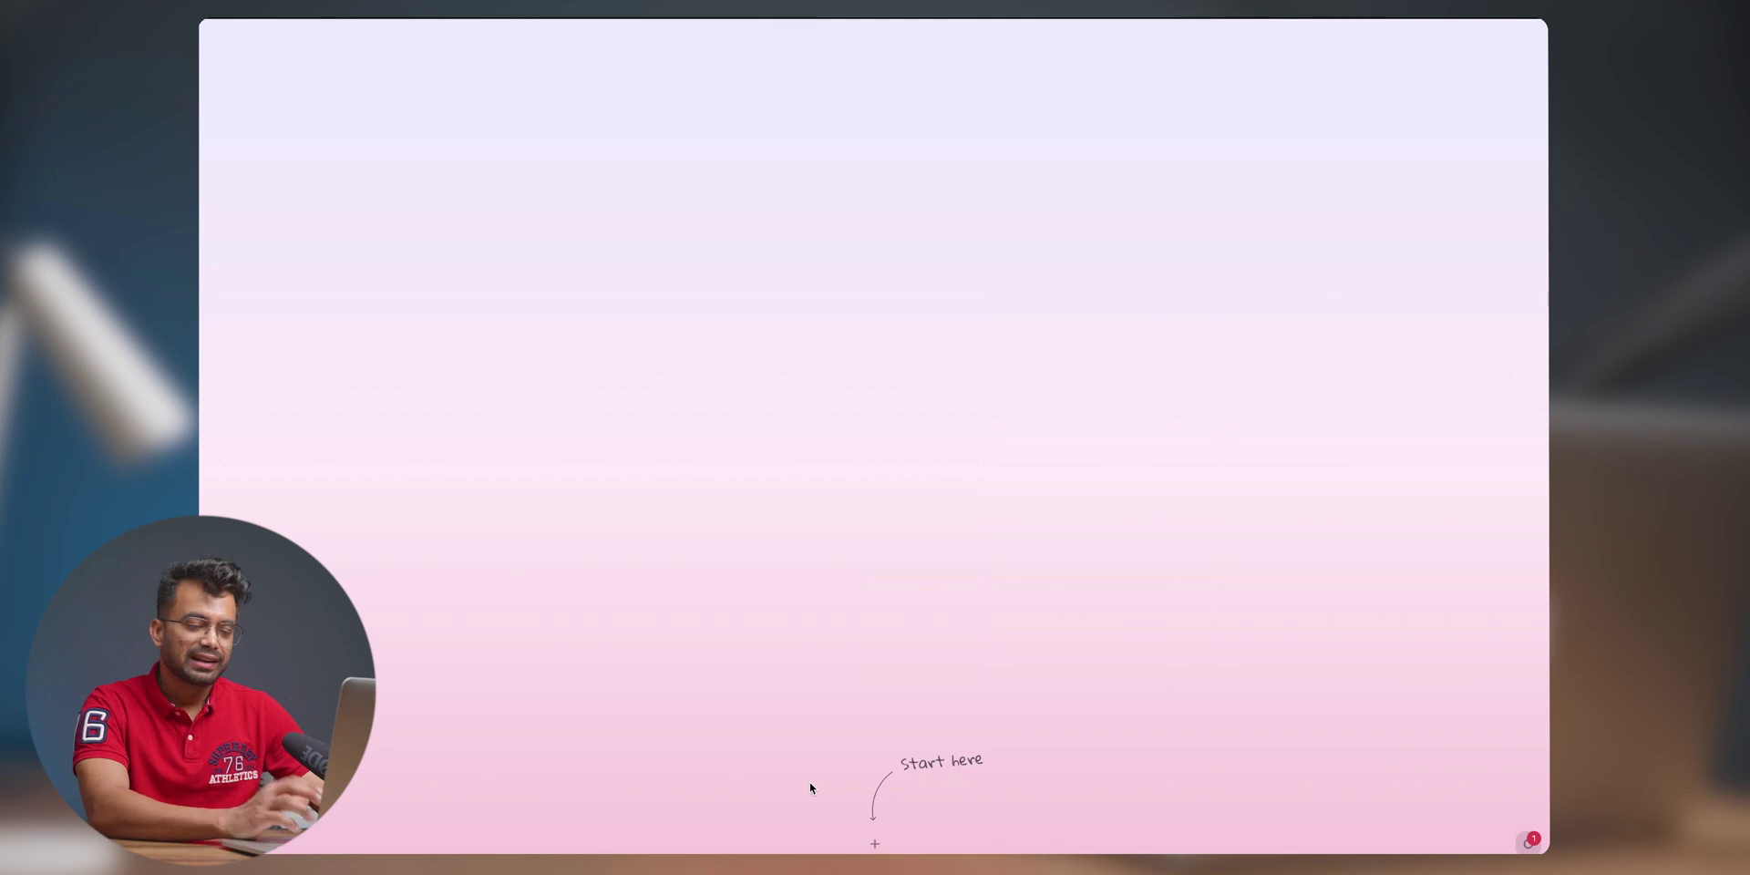
Open amazon.in and flipkart.com, each in its own new stack
click(875, 843)
text(amazon.in)
key(Return)
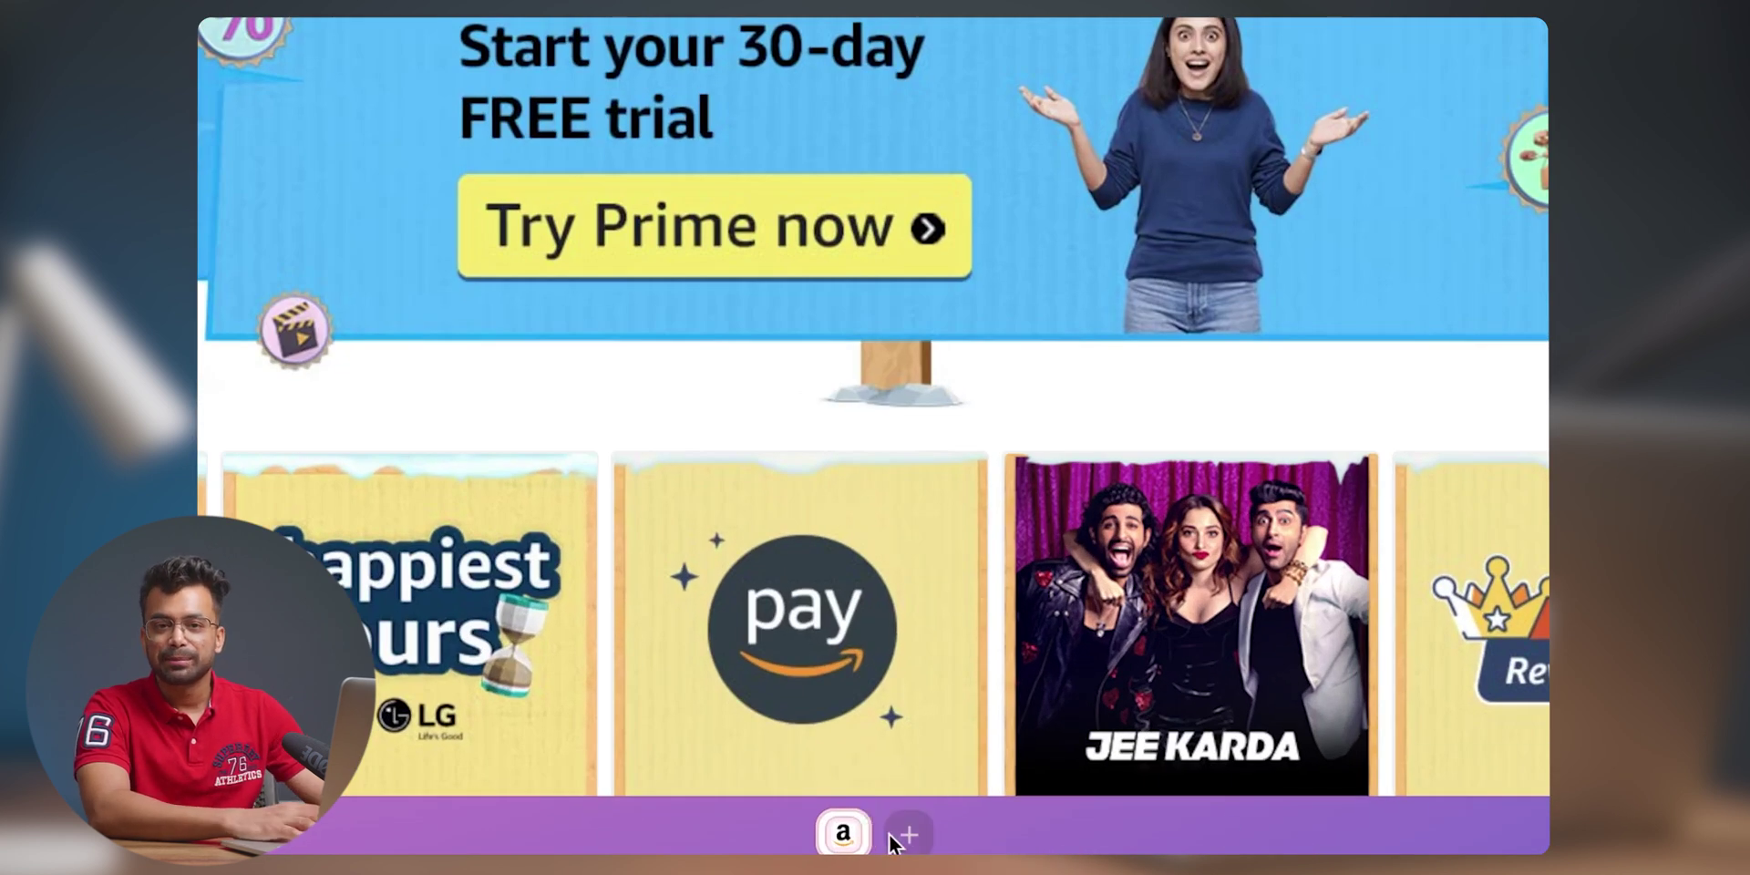
click(908, 834)
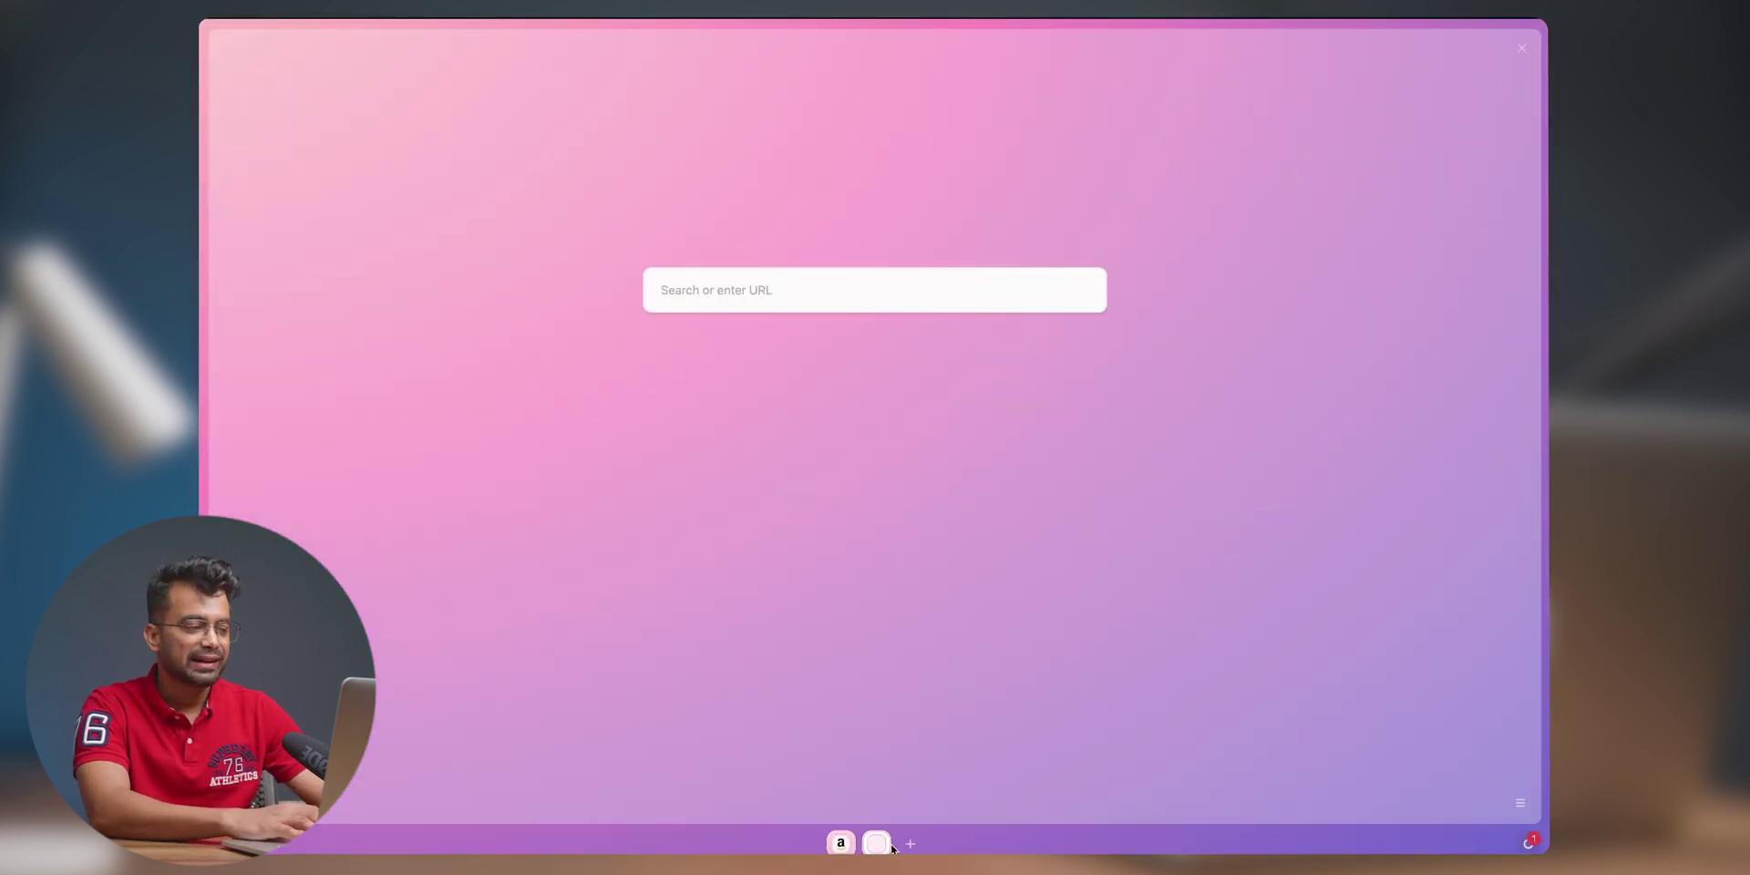
text(flipkart.com/)
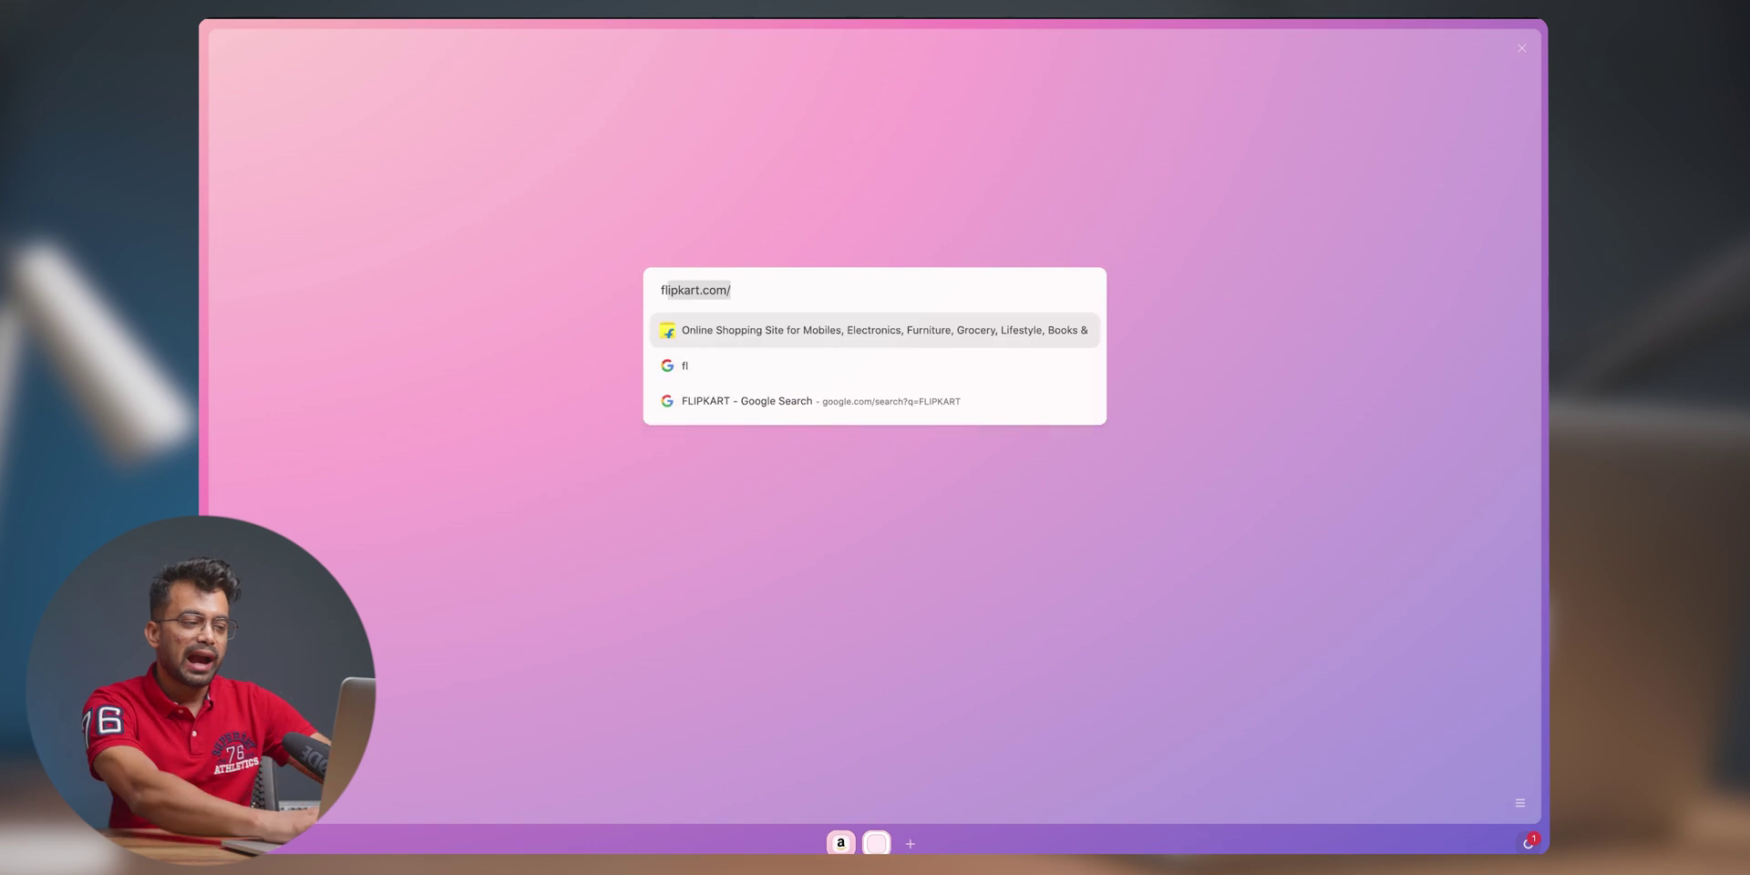
key(Return)
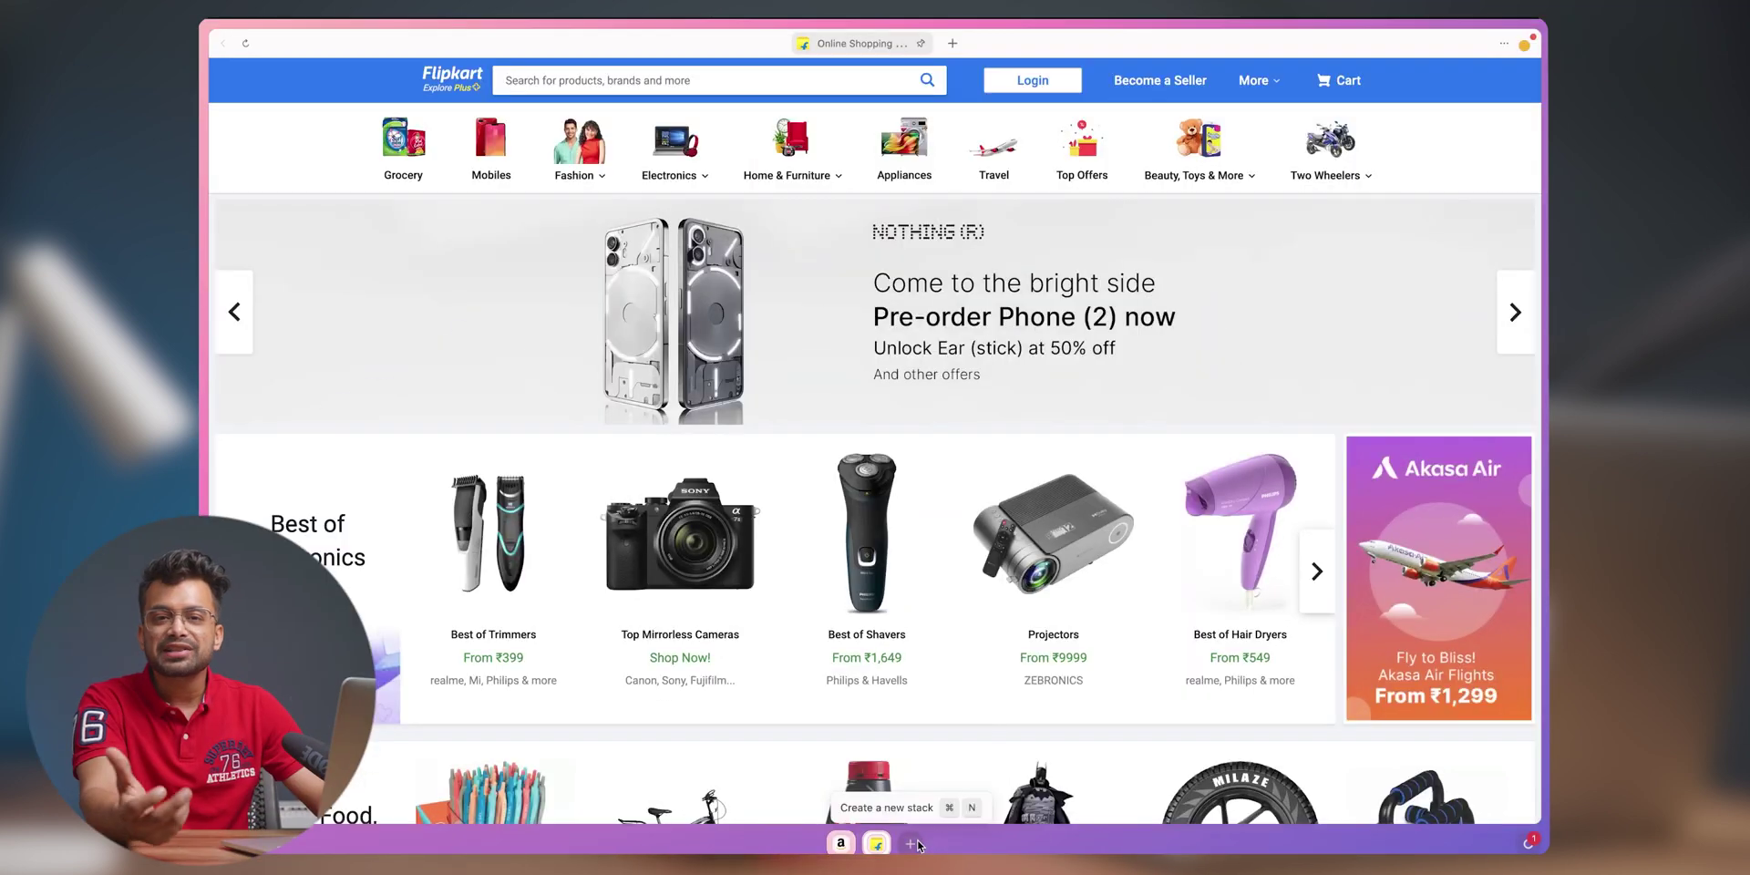
Create a third stack and load tatacliq.com in it
click(922, 844)
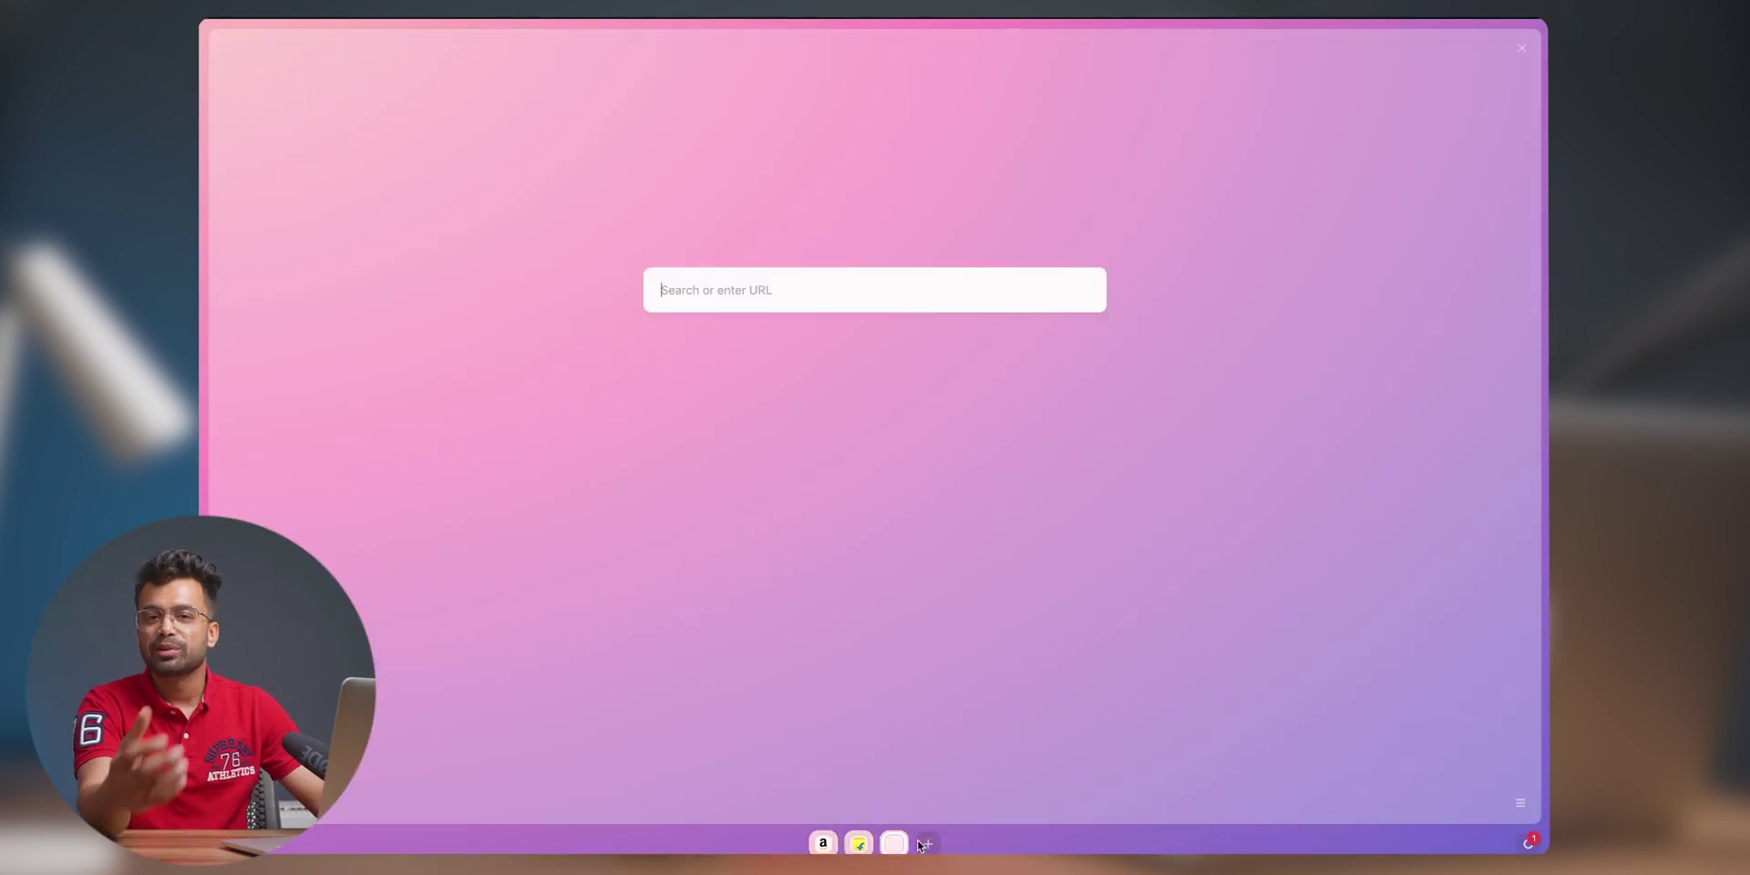
text(tatacliq.com/)
key(Return)
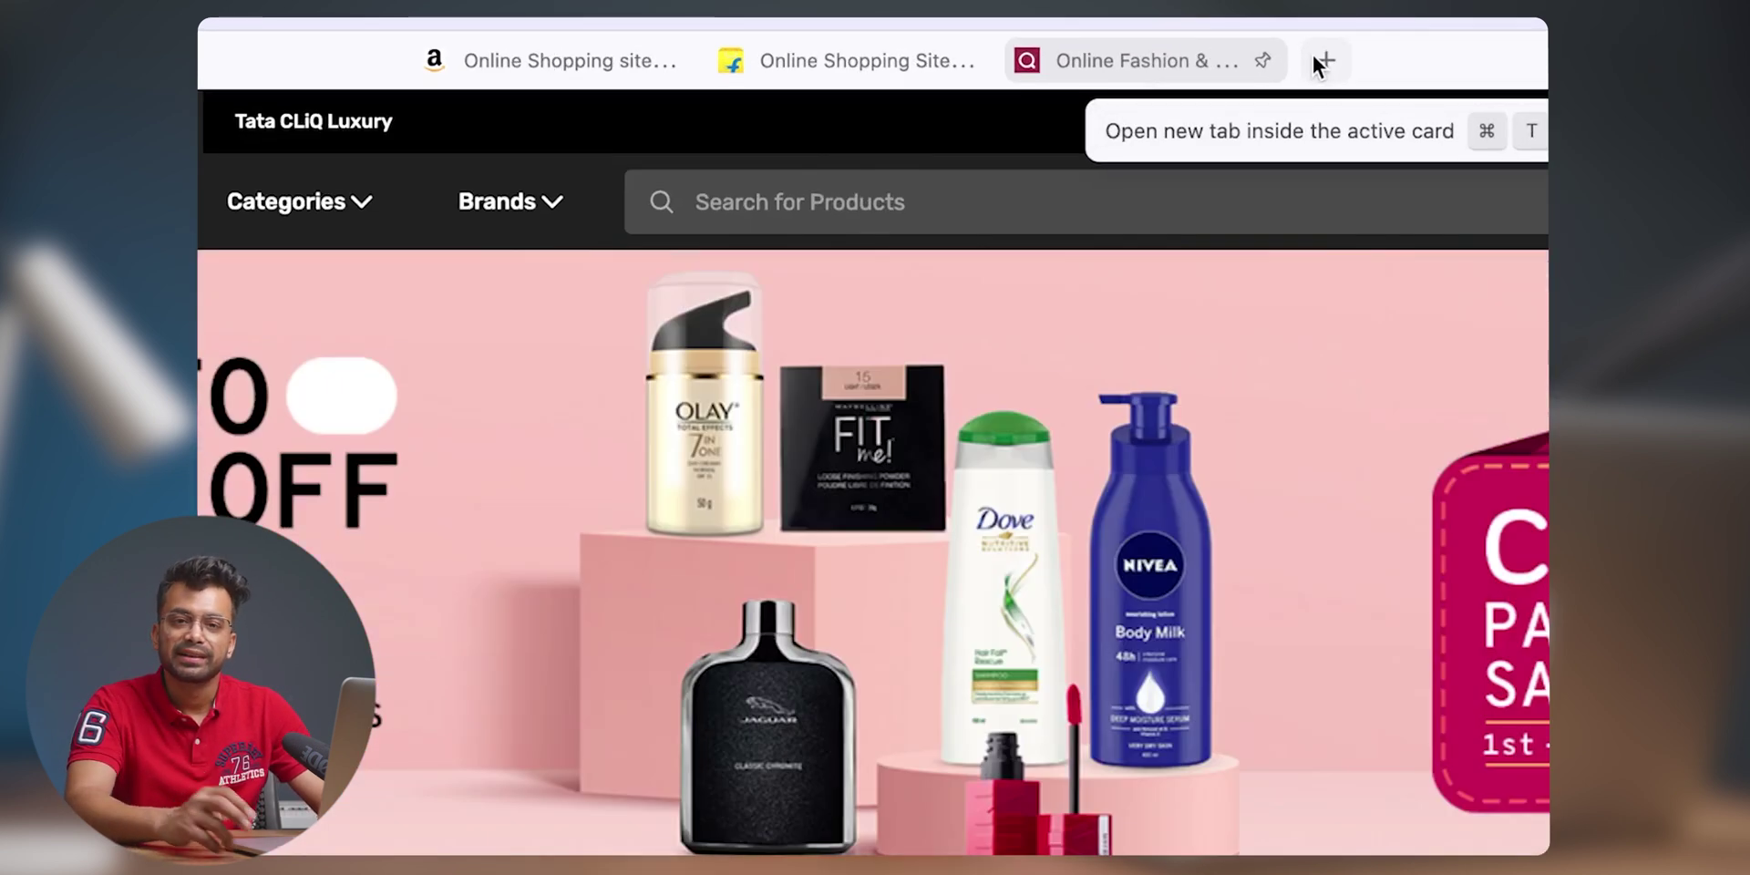
click(1319, 60)
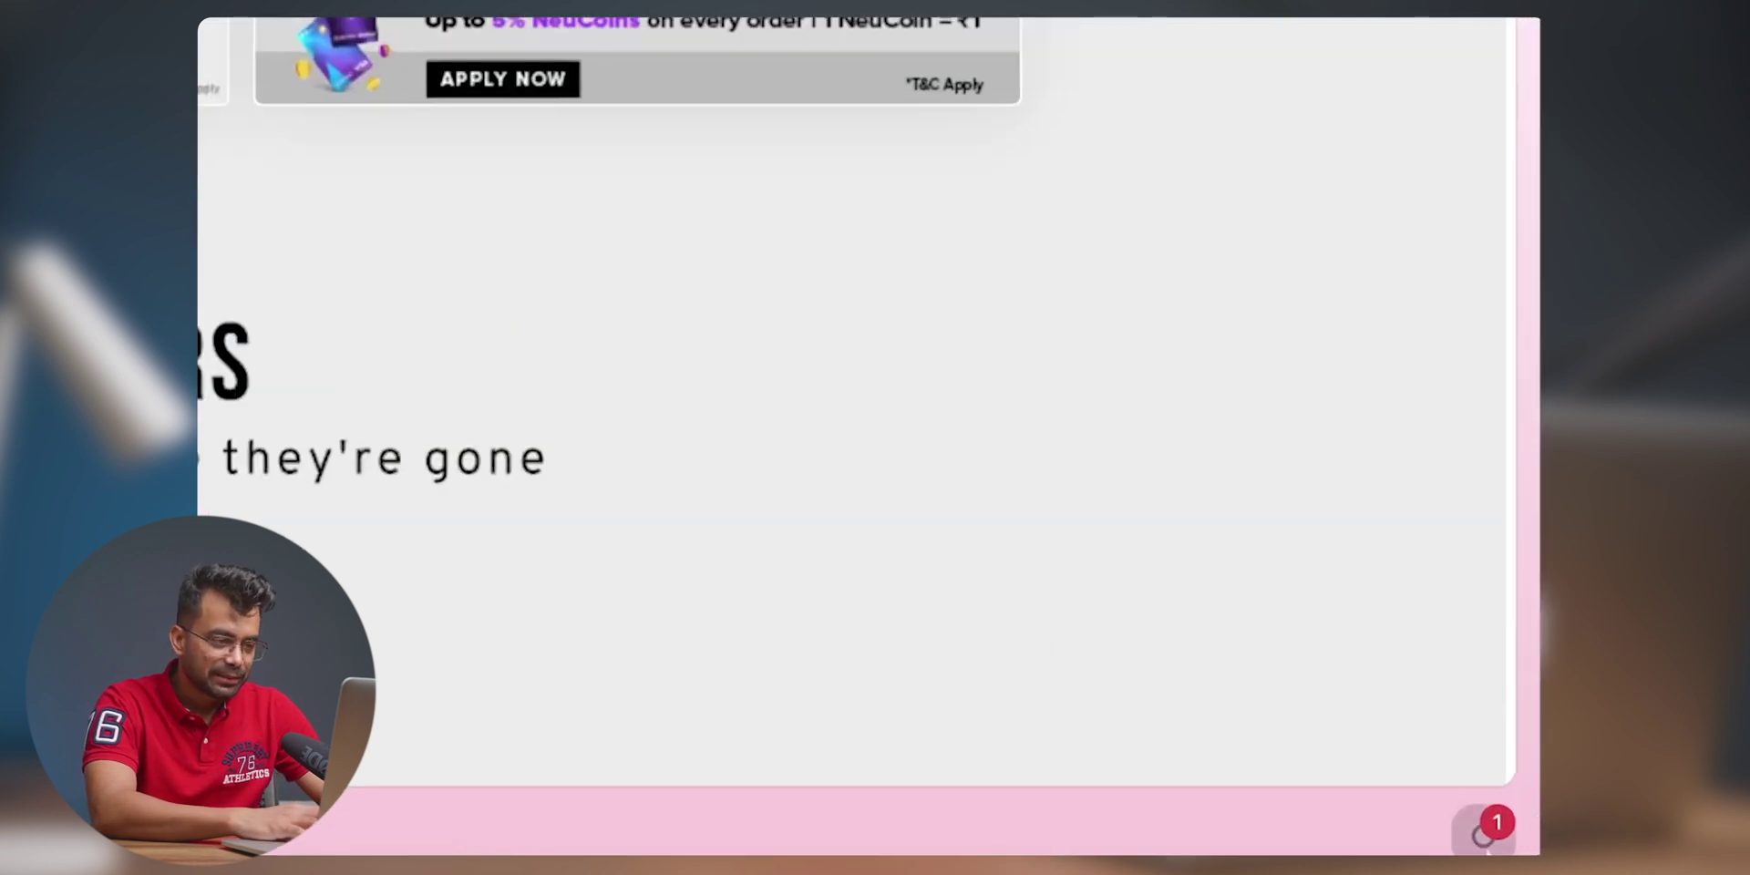
Look through the available browser commands and apply the Nightfall theme
key(super+t)
scroll(867, 473, down, 2)
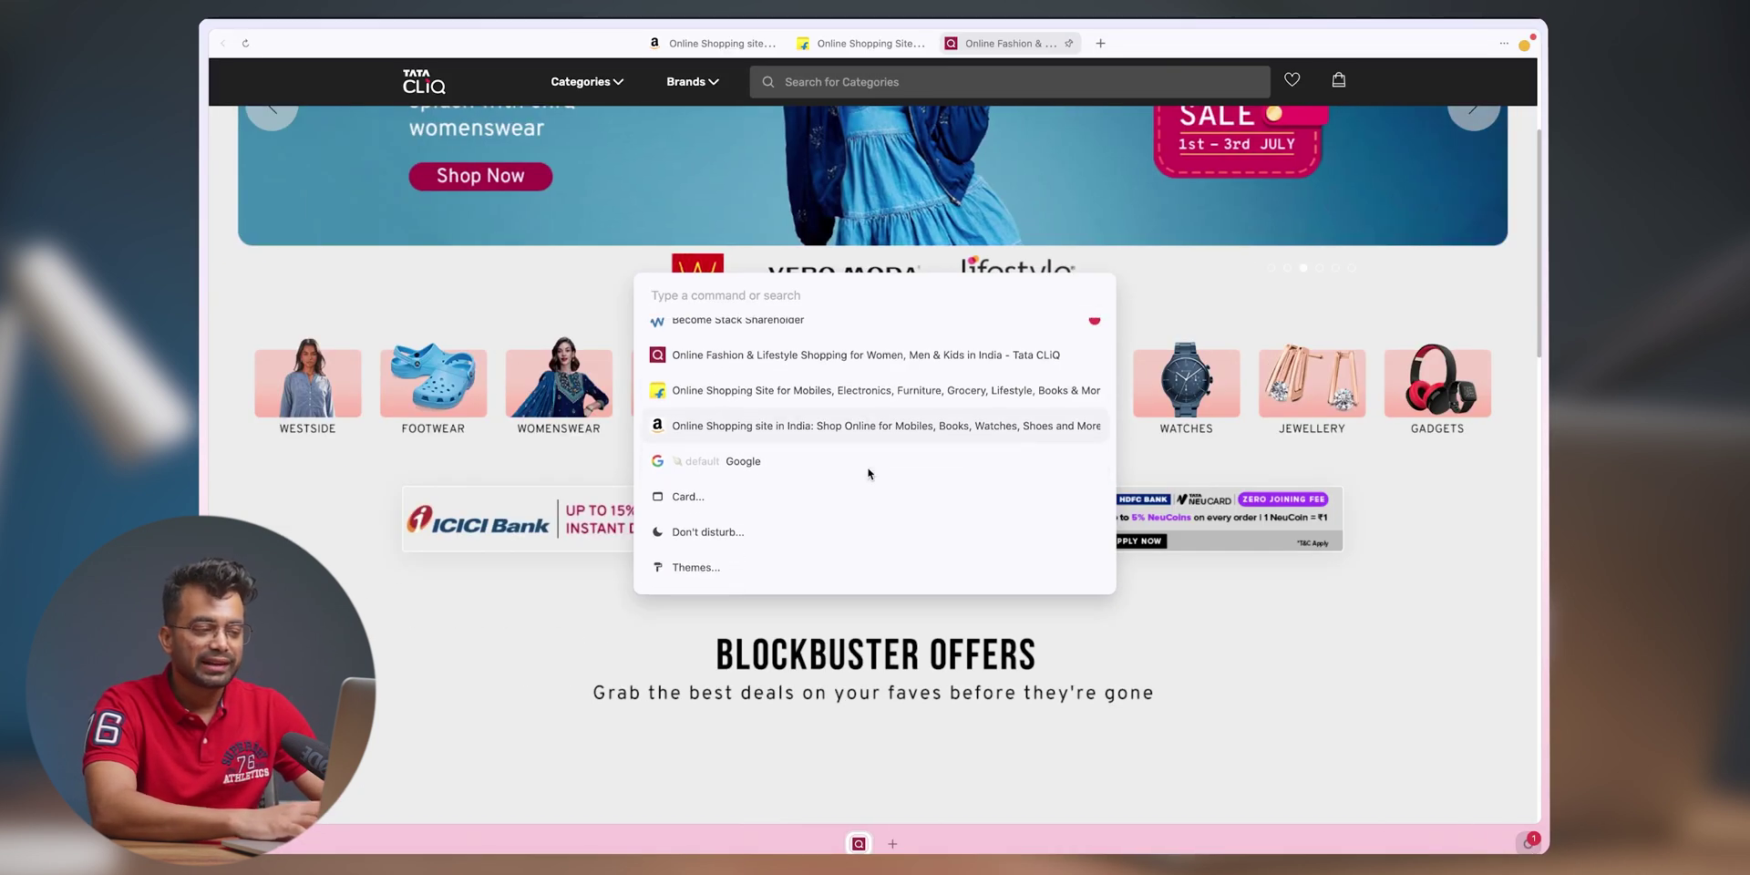
scroll(868, 473, down, 5)
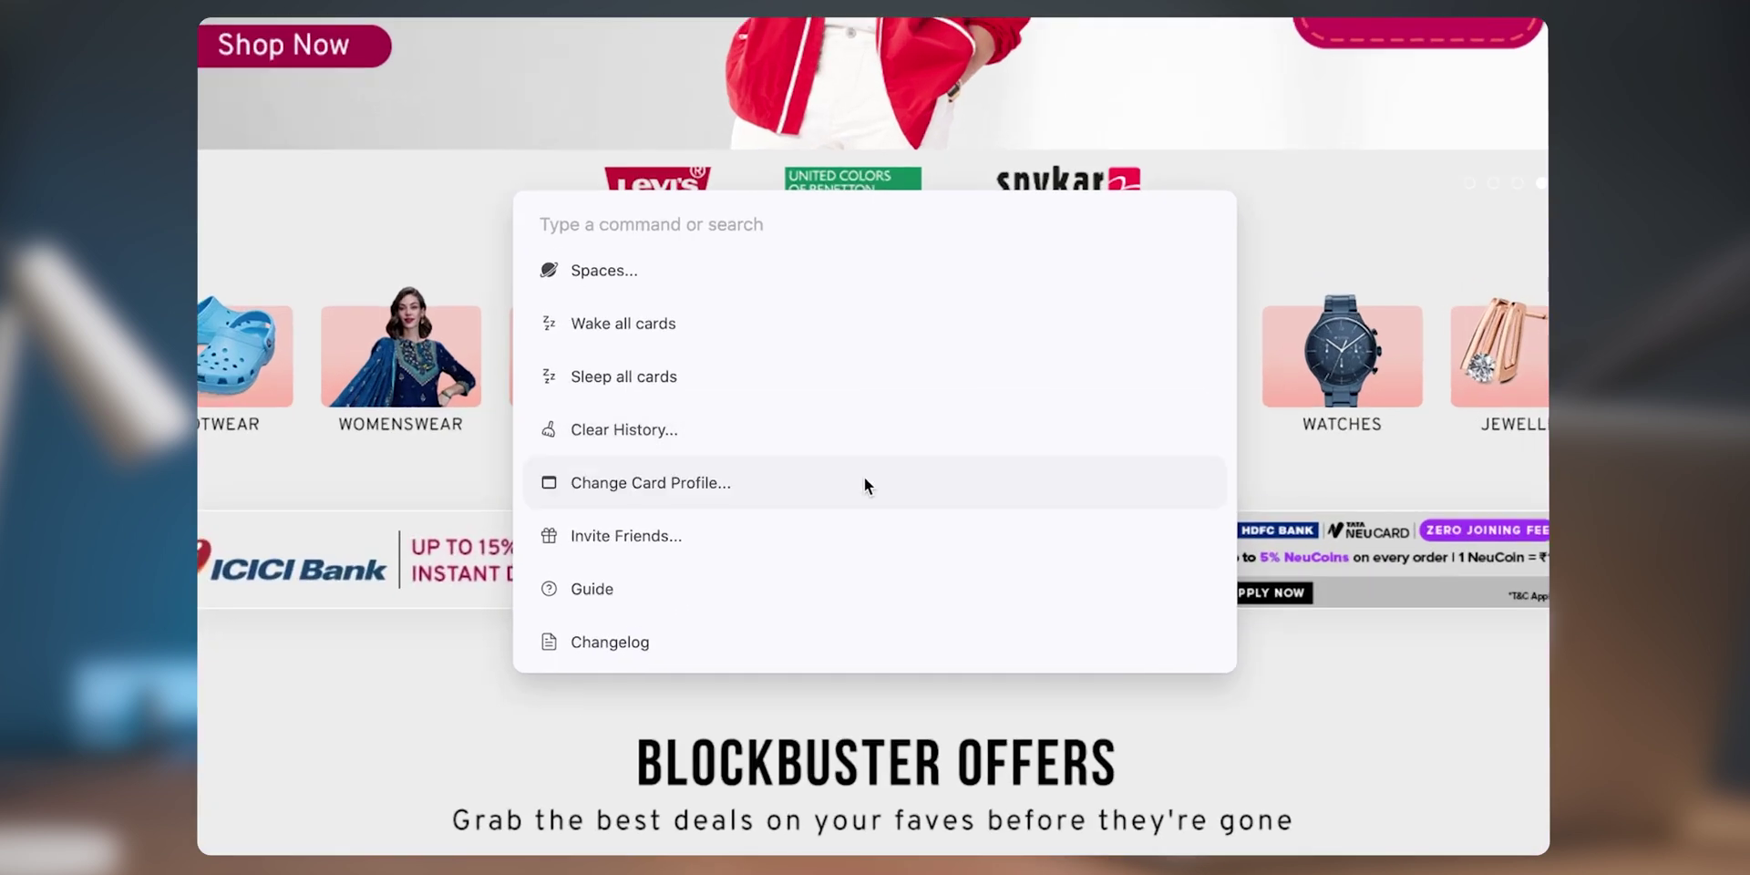
scroll(865, 471, down, 3)
scroll(864, 471, up, 5)
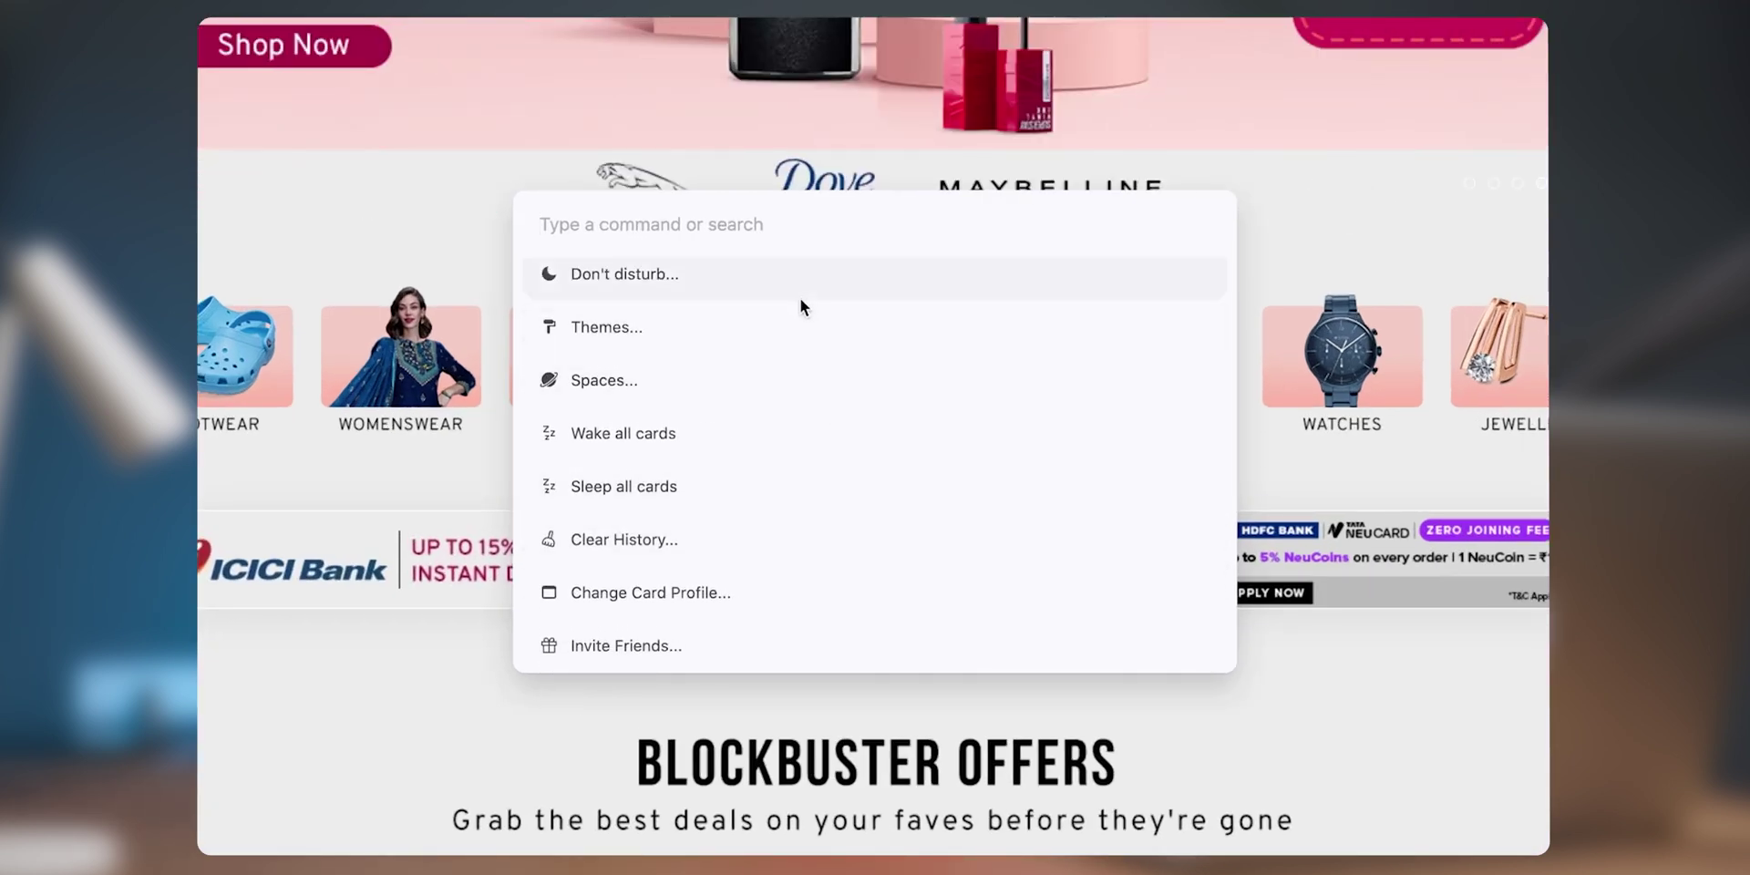
click(793, 324)
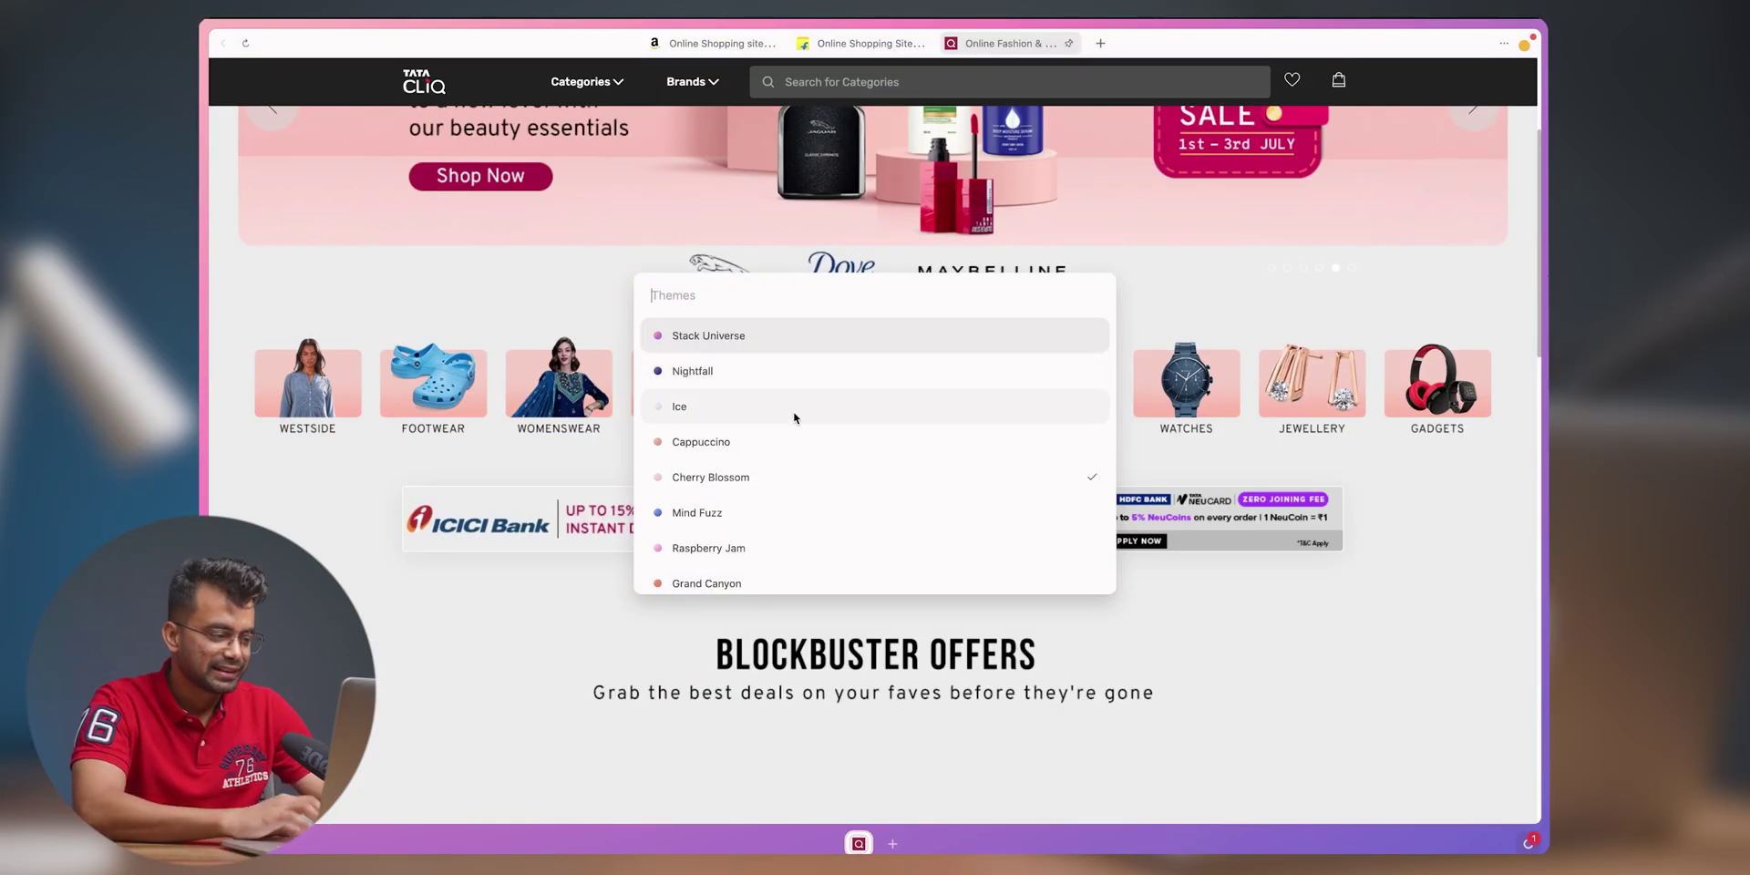
click(791, 371)
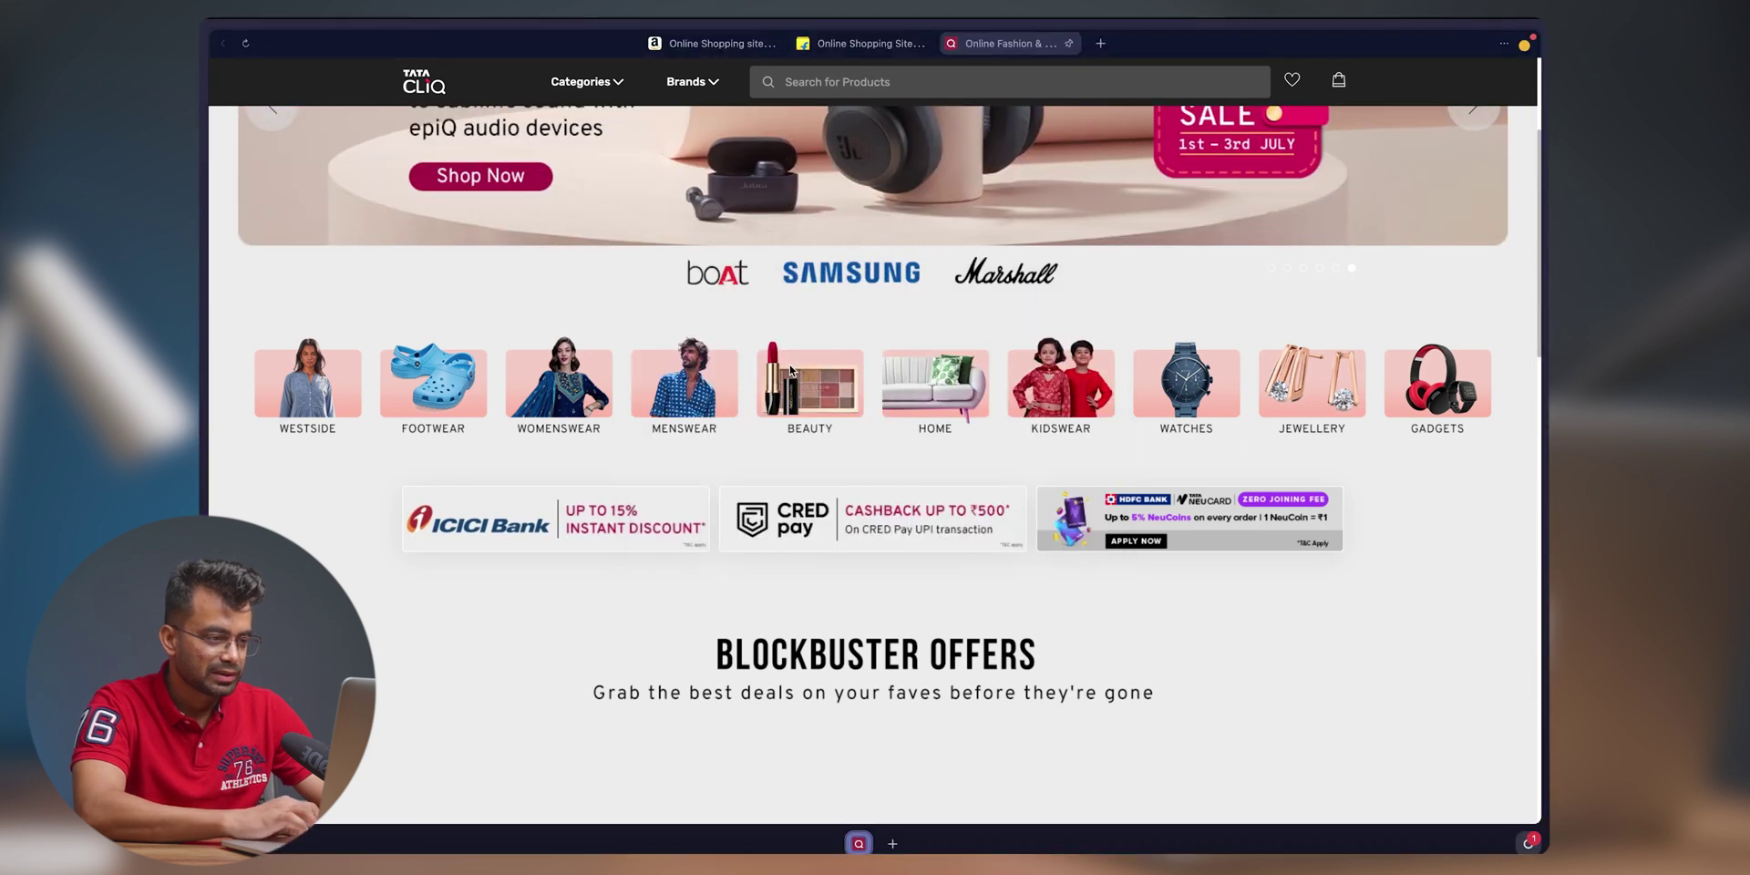
Change the browser theme to Ice
key(super+k)
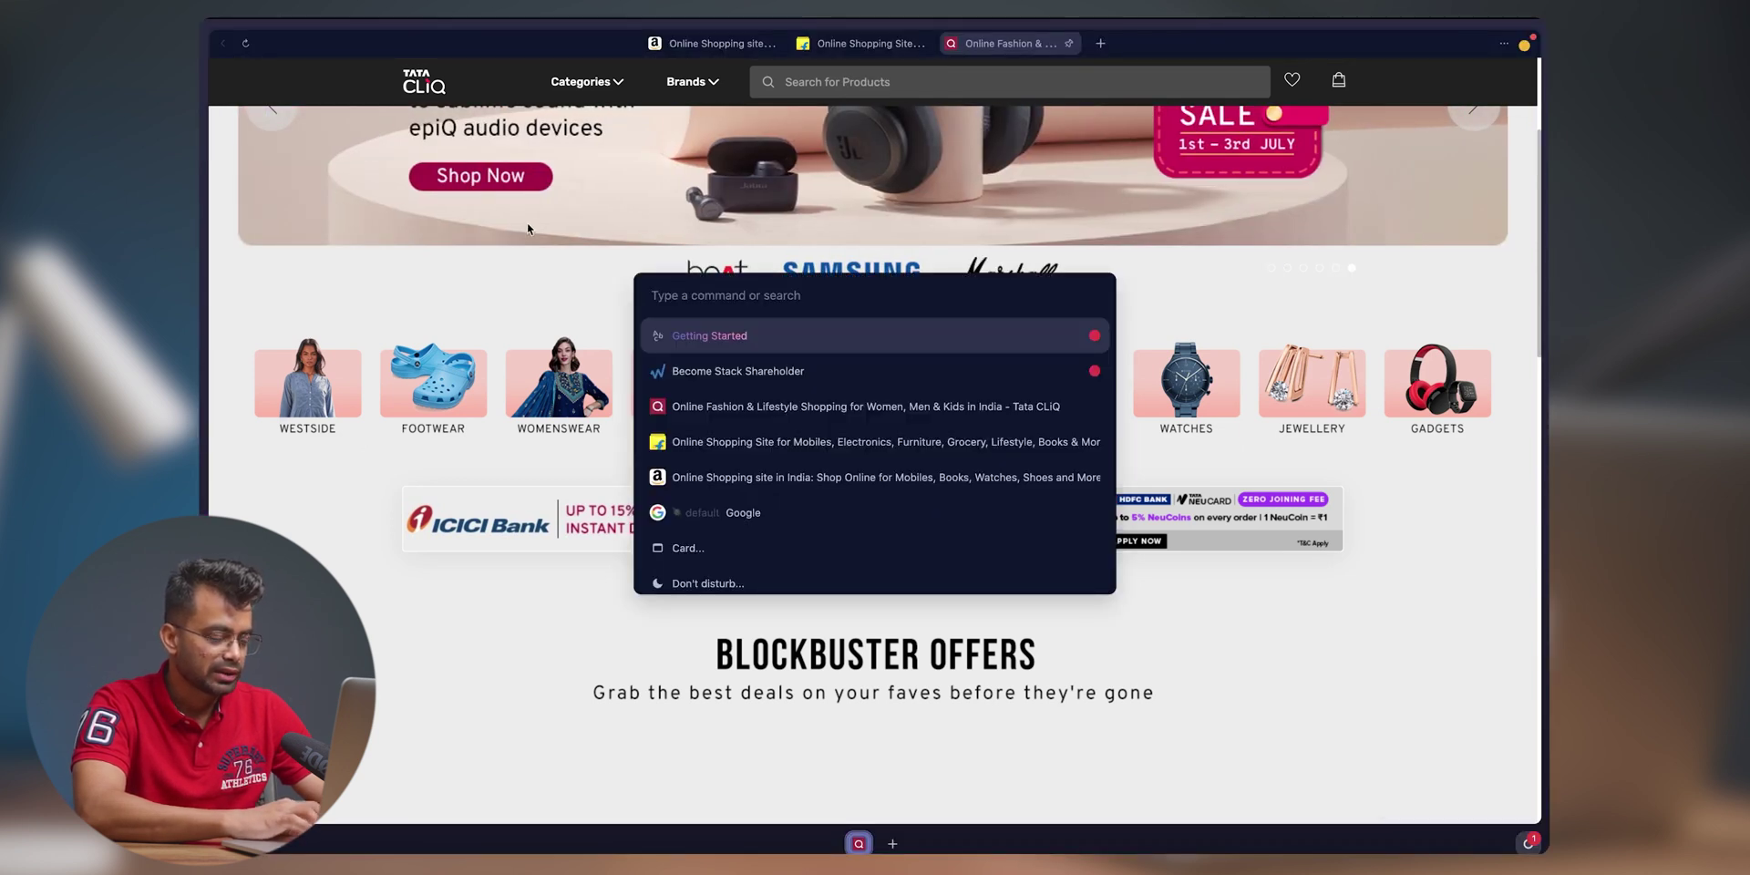
click(777, 572)
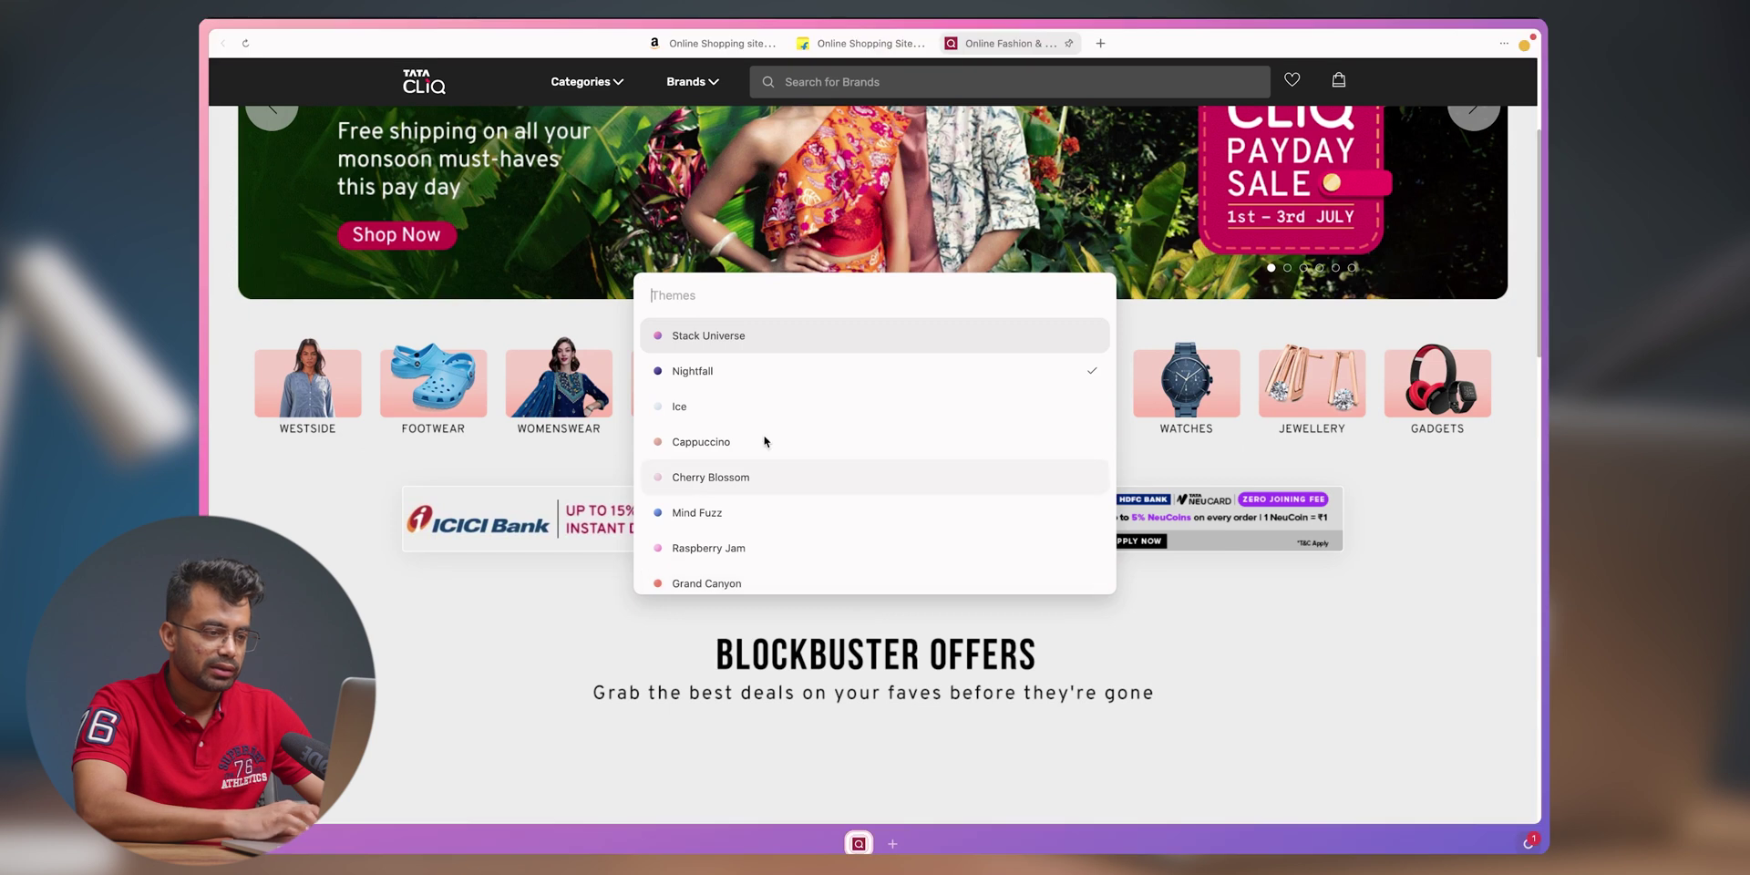
click(754, 404)
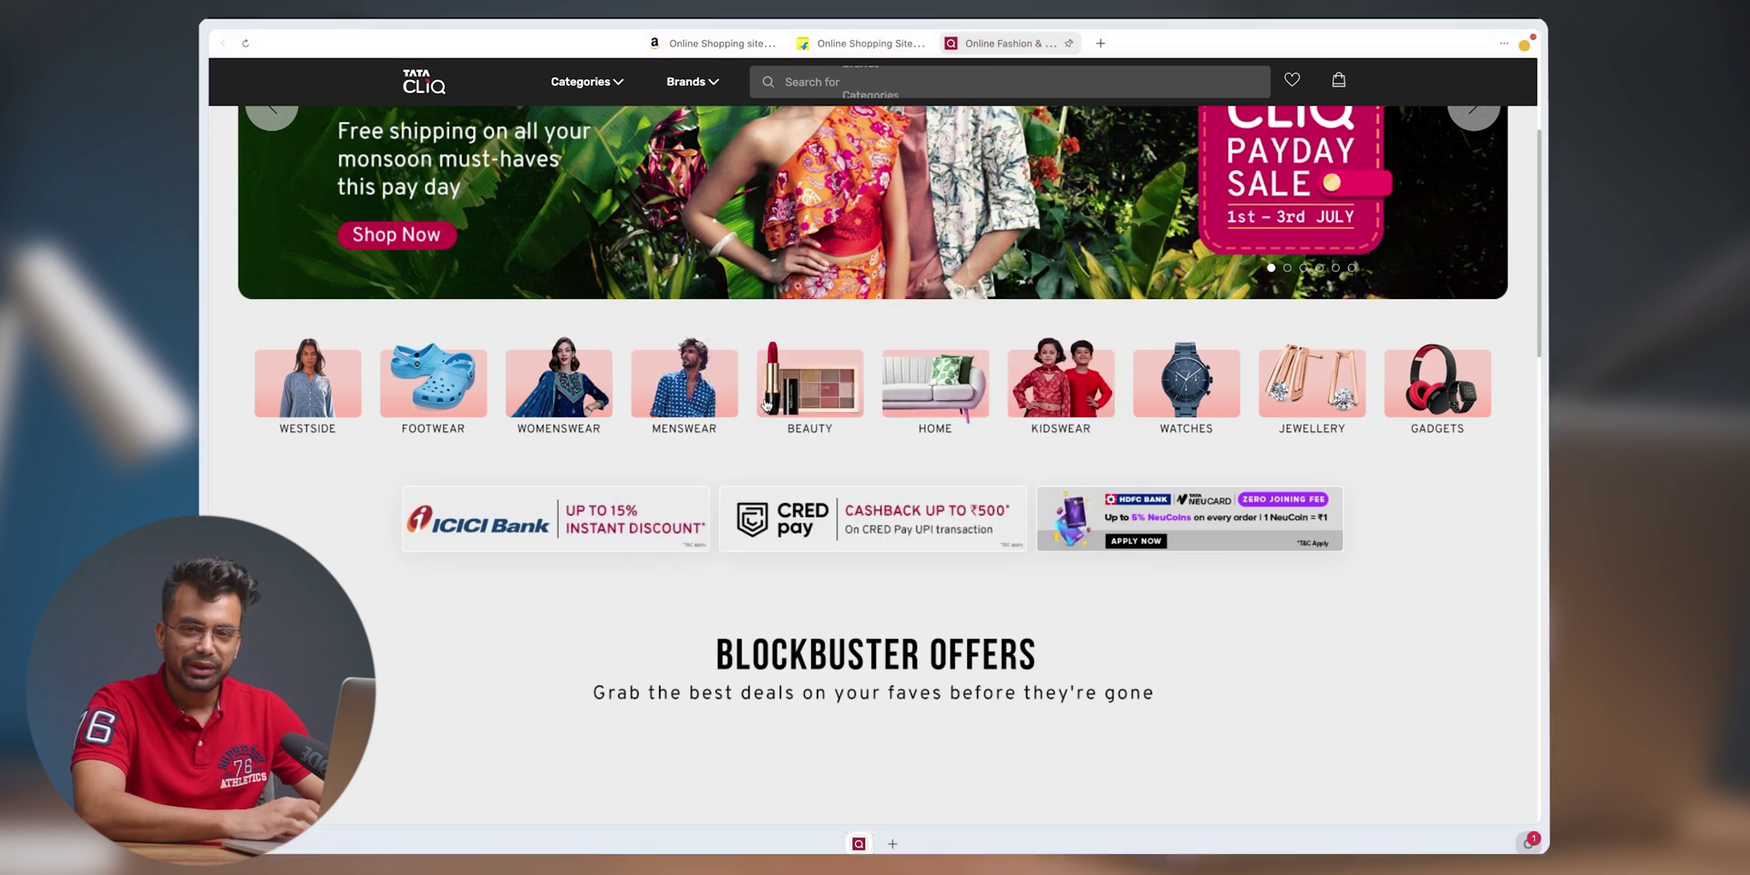
Bring up the list of spaces and choose the first New Space
key(super+k)
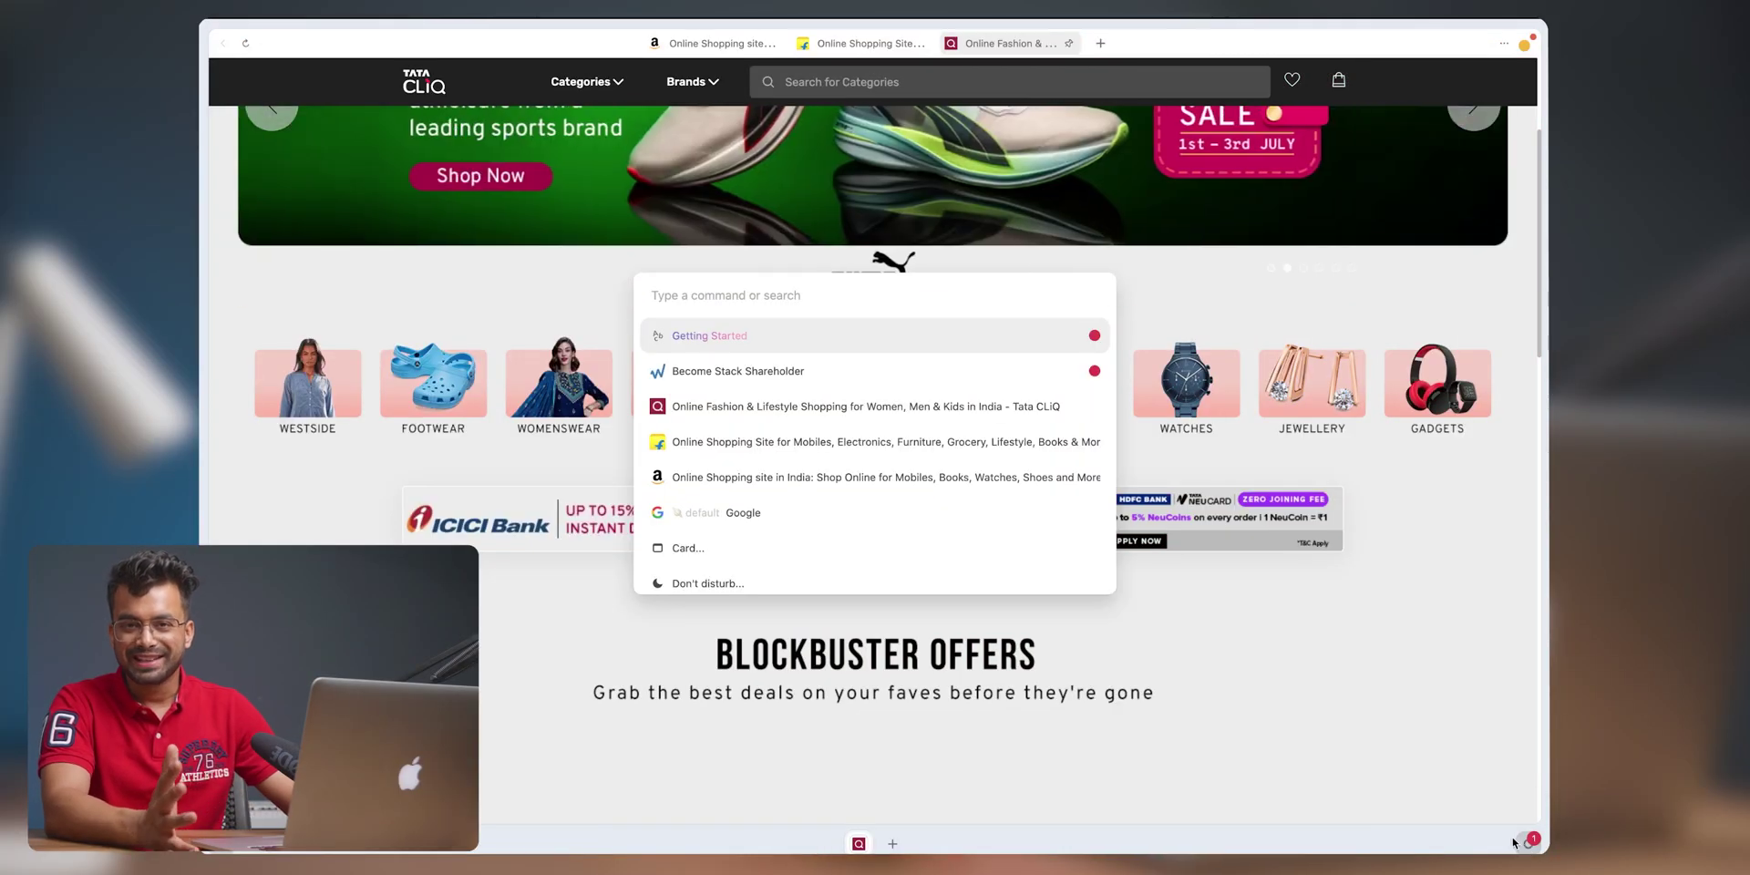
scroll(984, 562, down, 2)
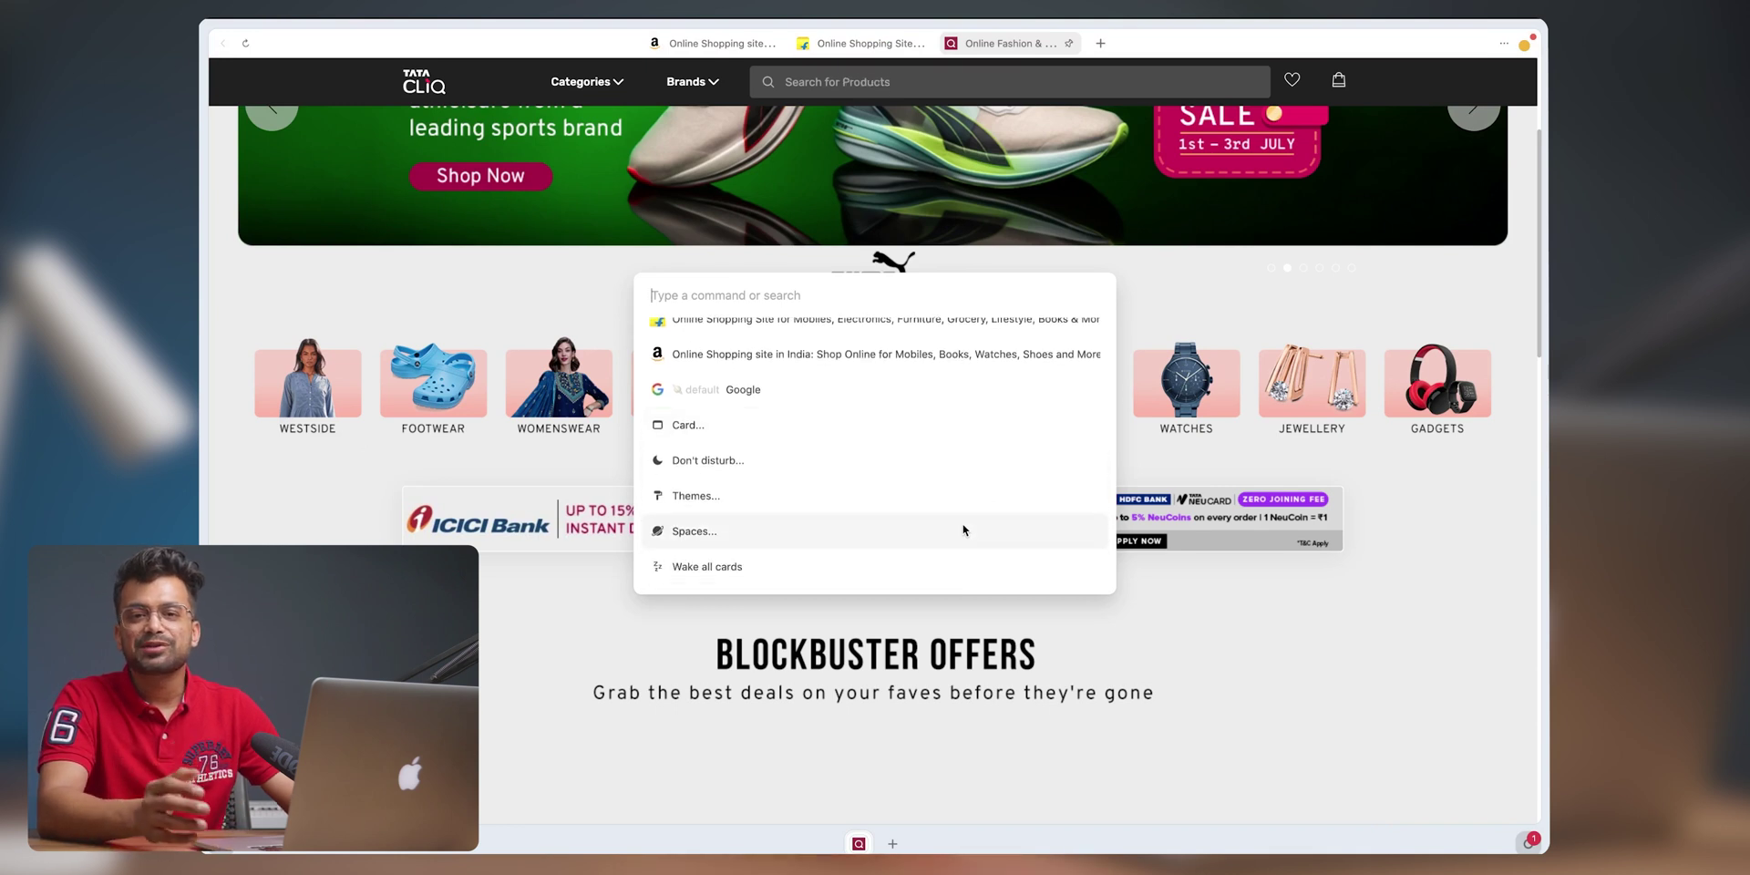
click(964, 529)
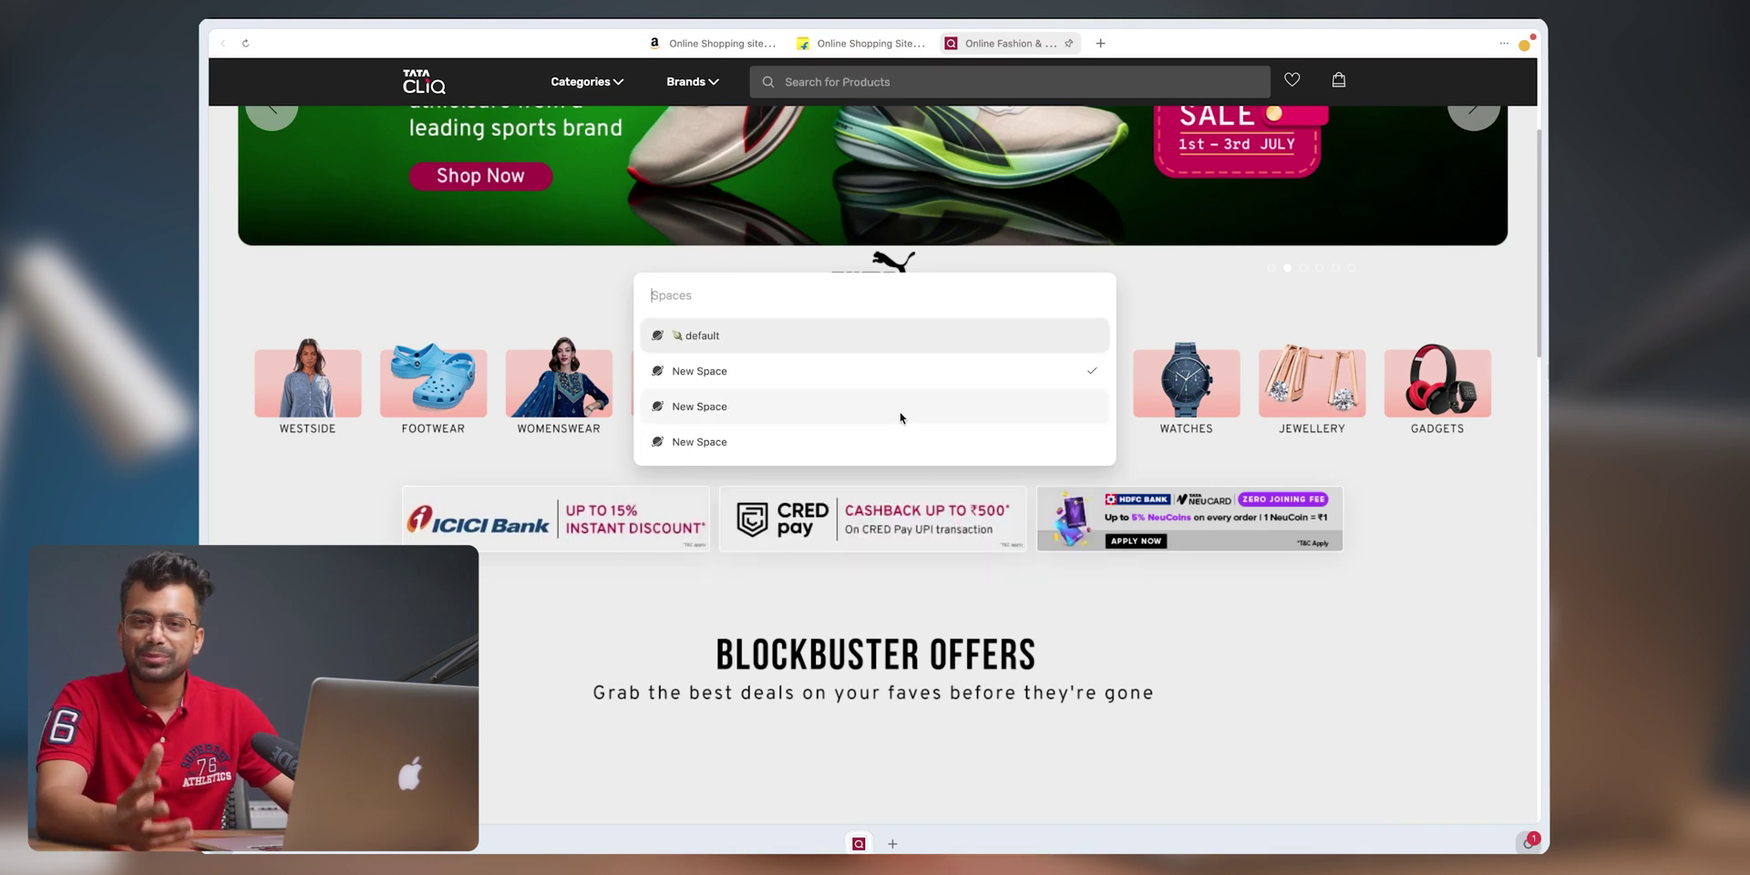
click(896, 381)
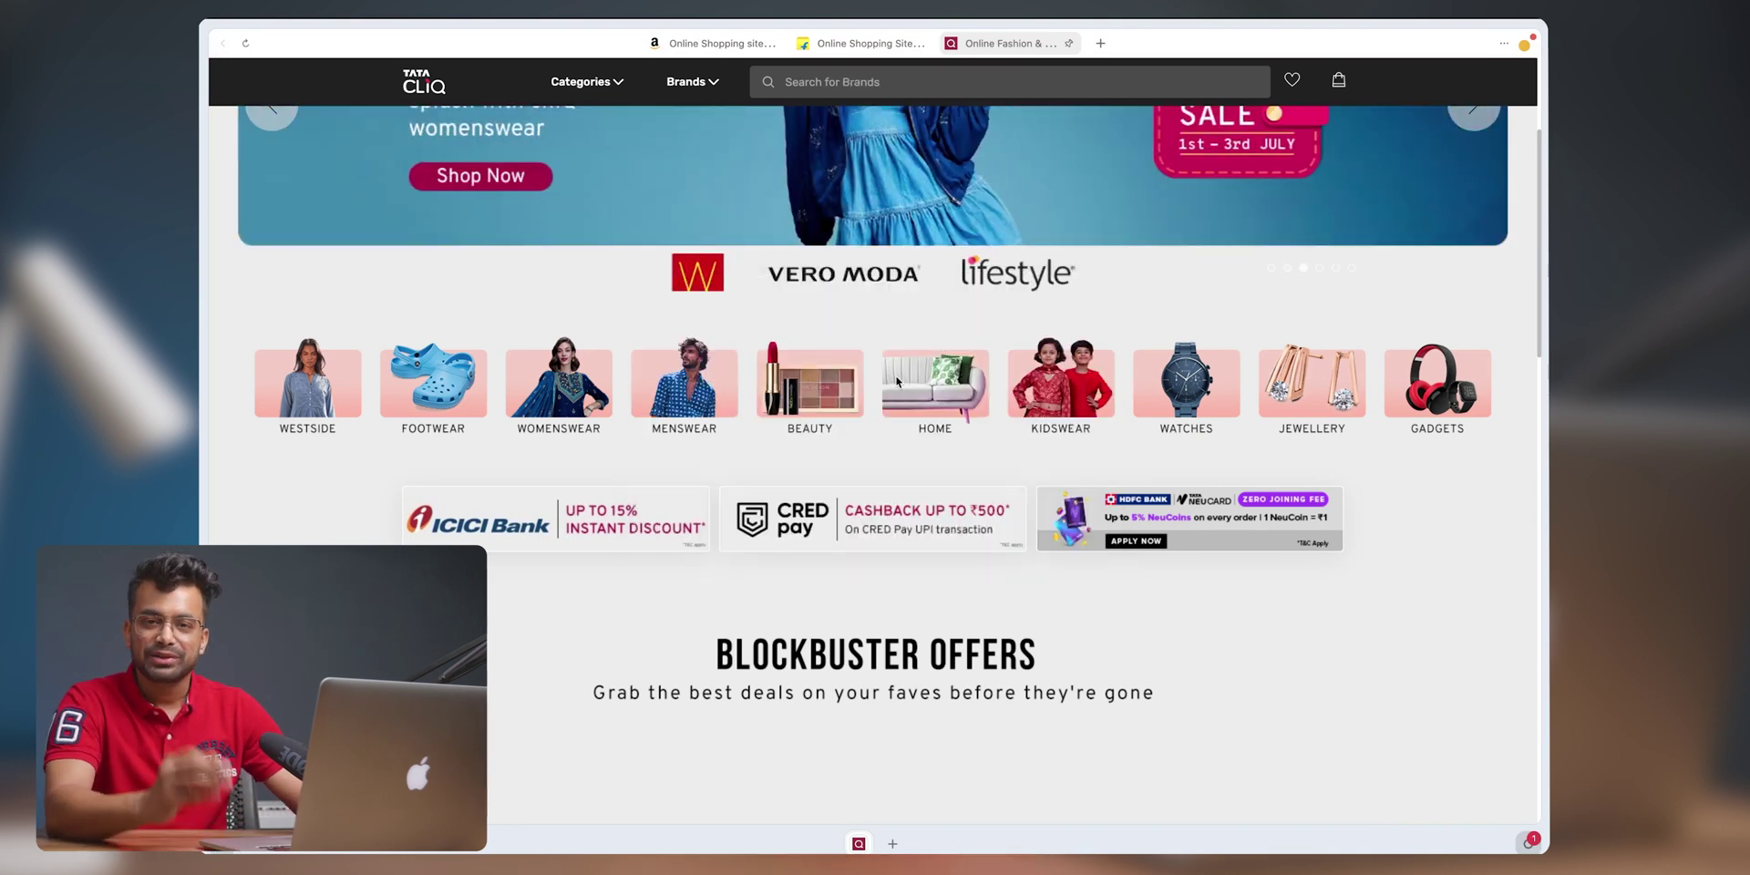
Open the spaces overview and add three new spaces to the list
click(221, 843)
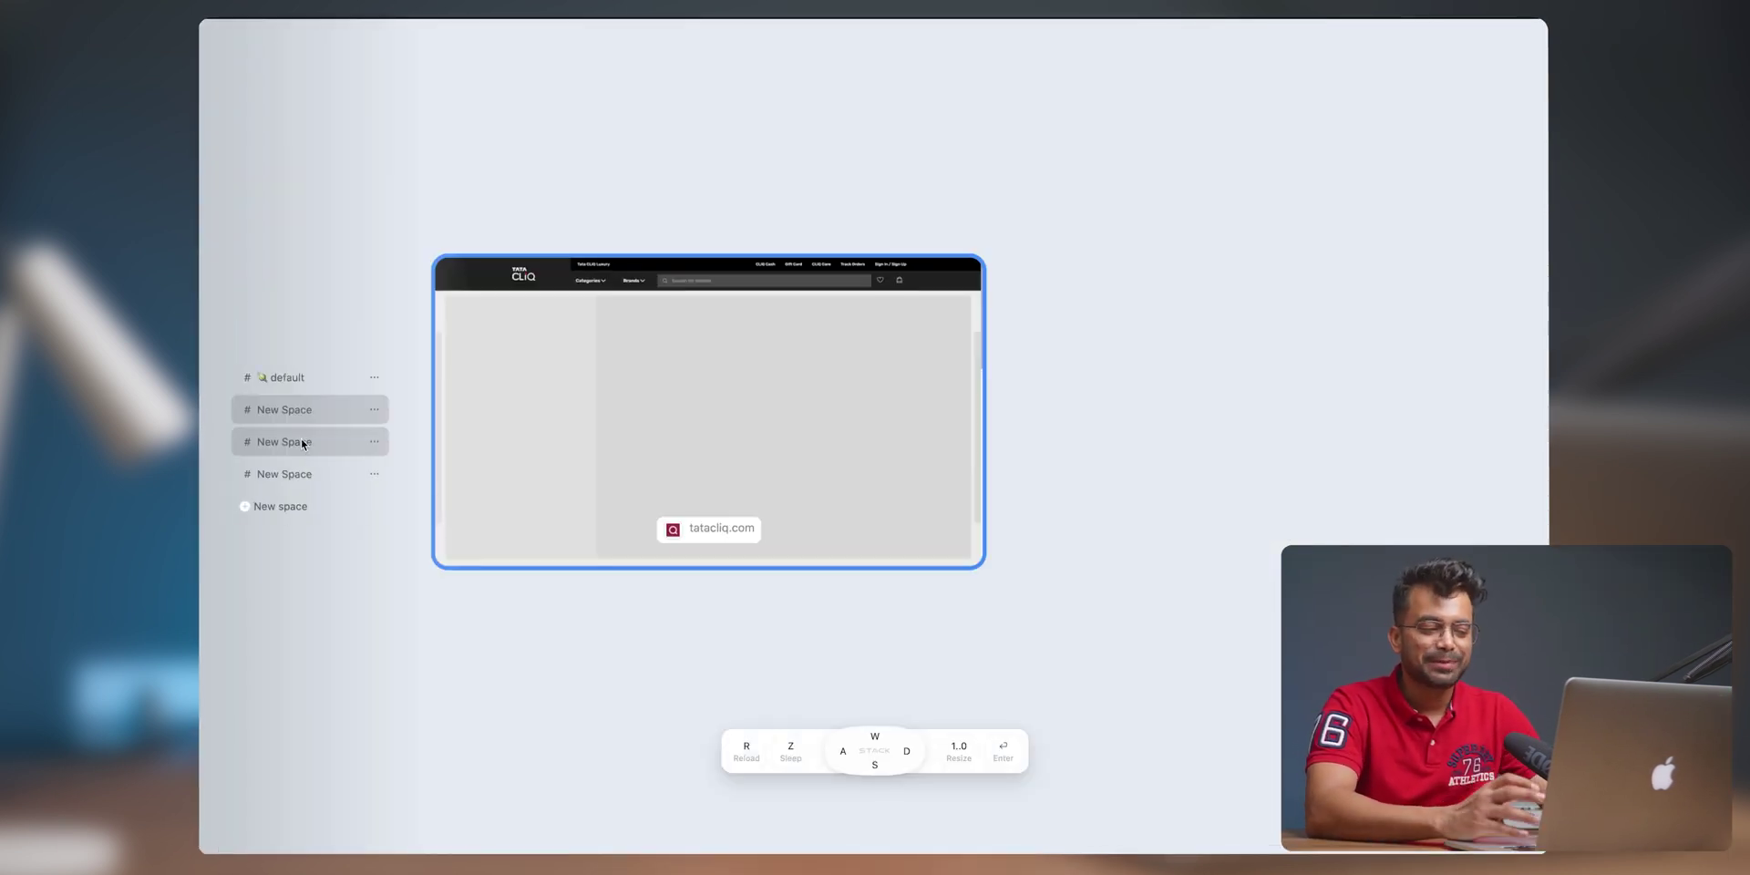
click(295, 517)
click(293, 520)
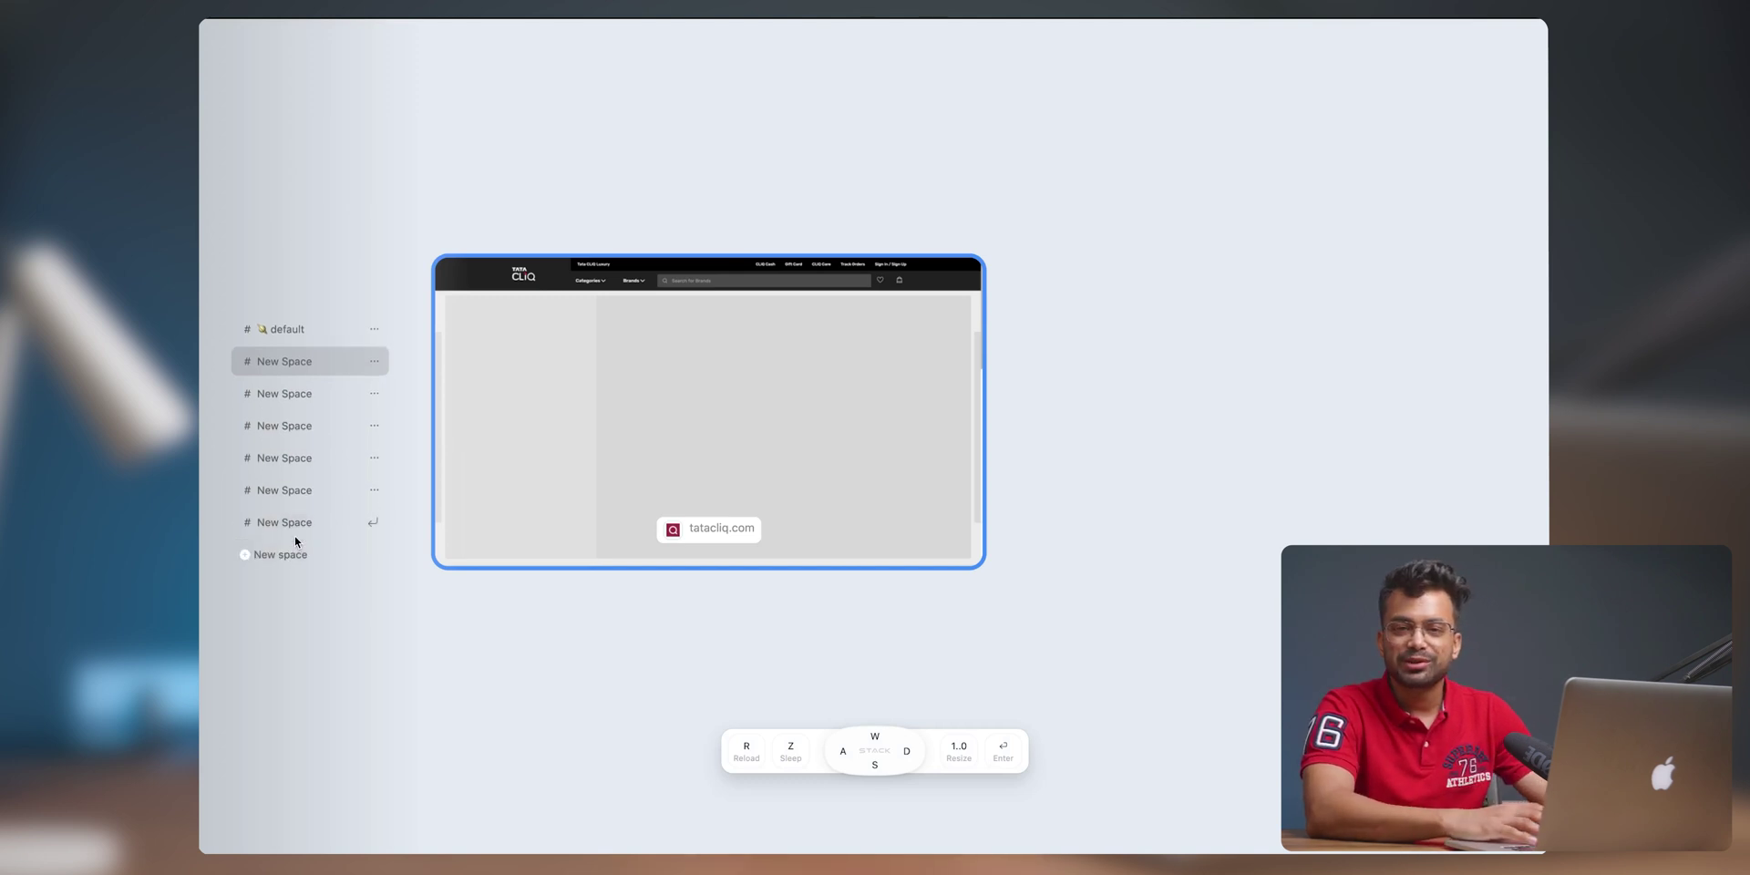
Rename the first three New Space entries to SHOPPING, WORKSPACE and ENTERTAINMENT, in that order
click(374, 364)
click(384, 371)
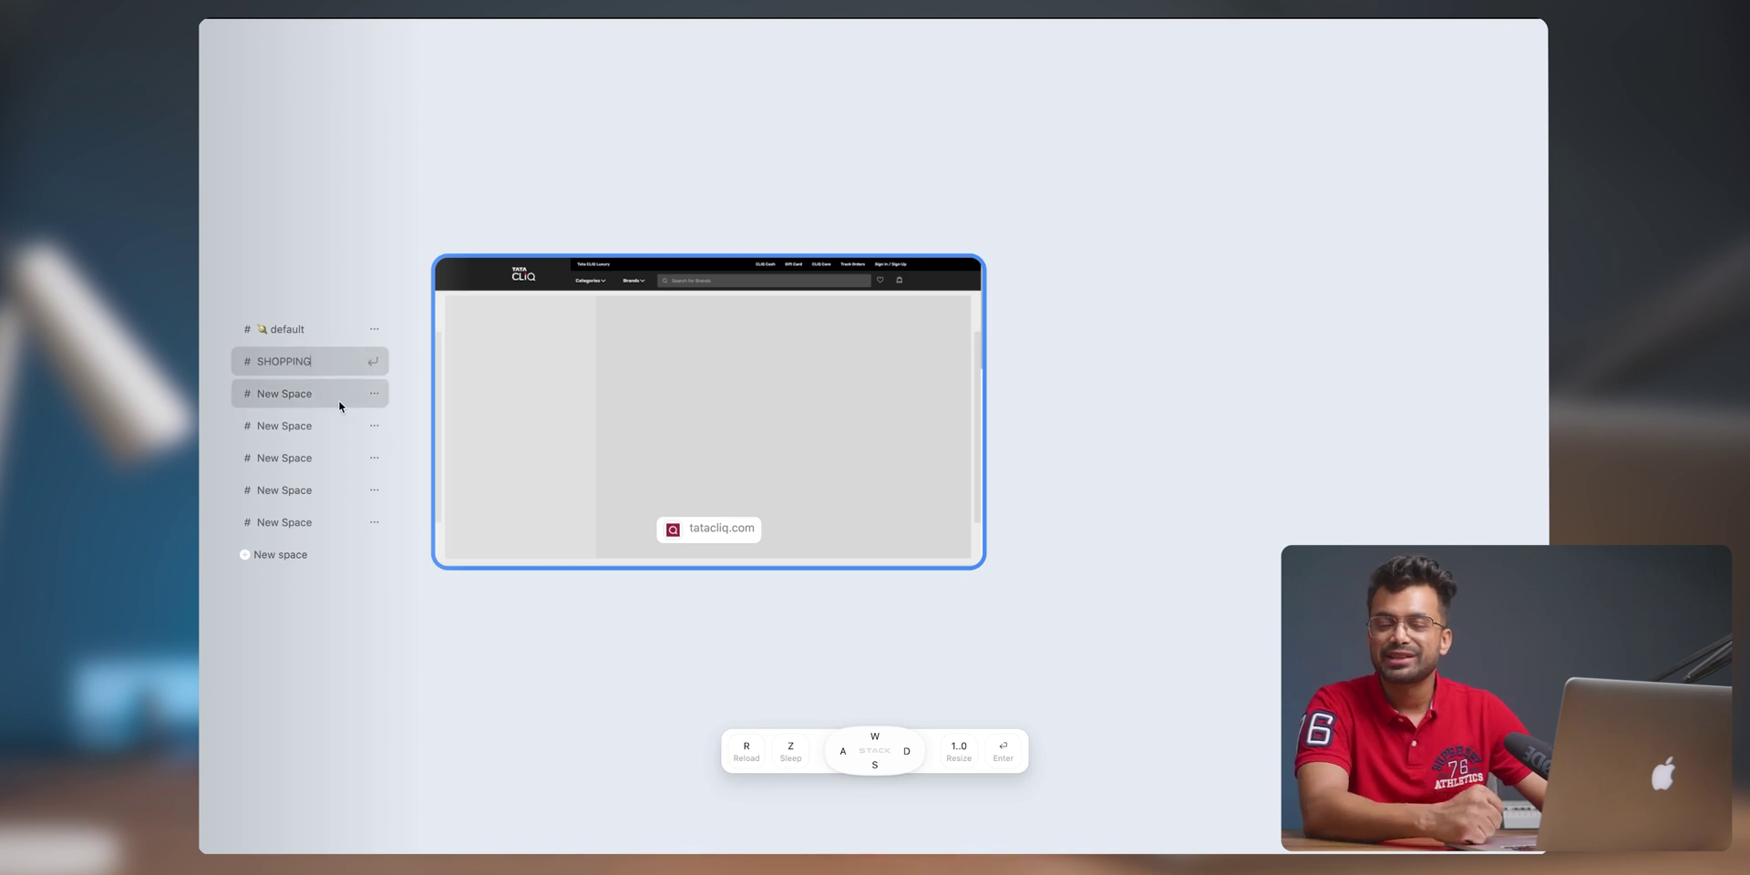
click(374, 394)
click(379, 403)
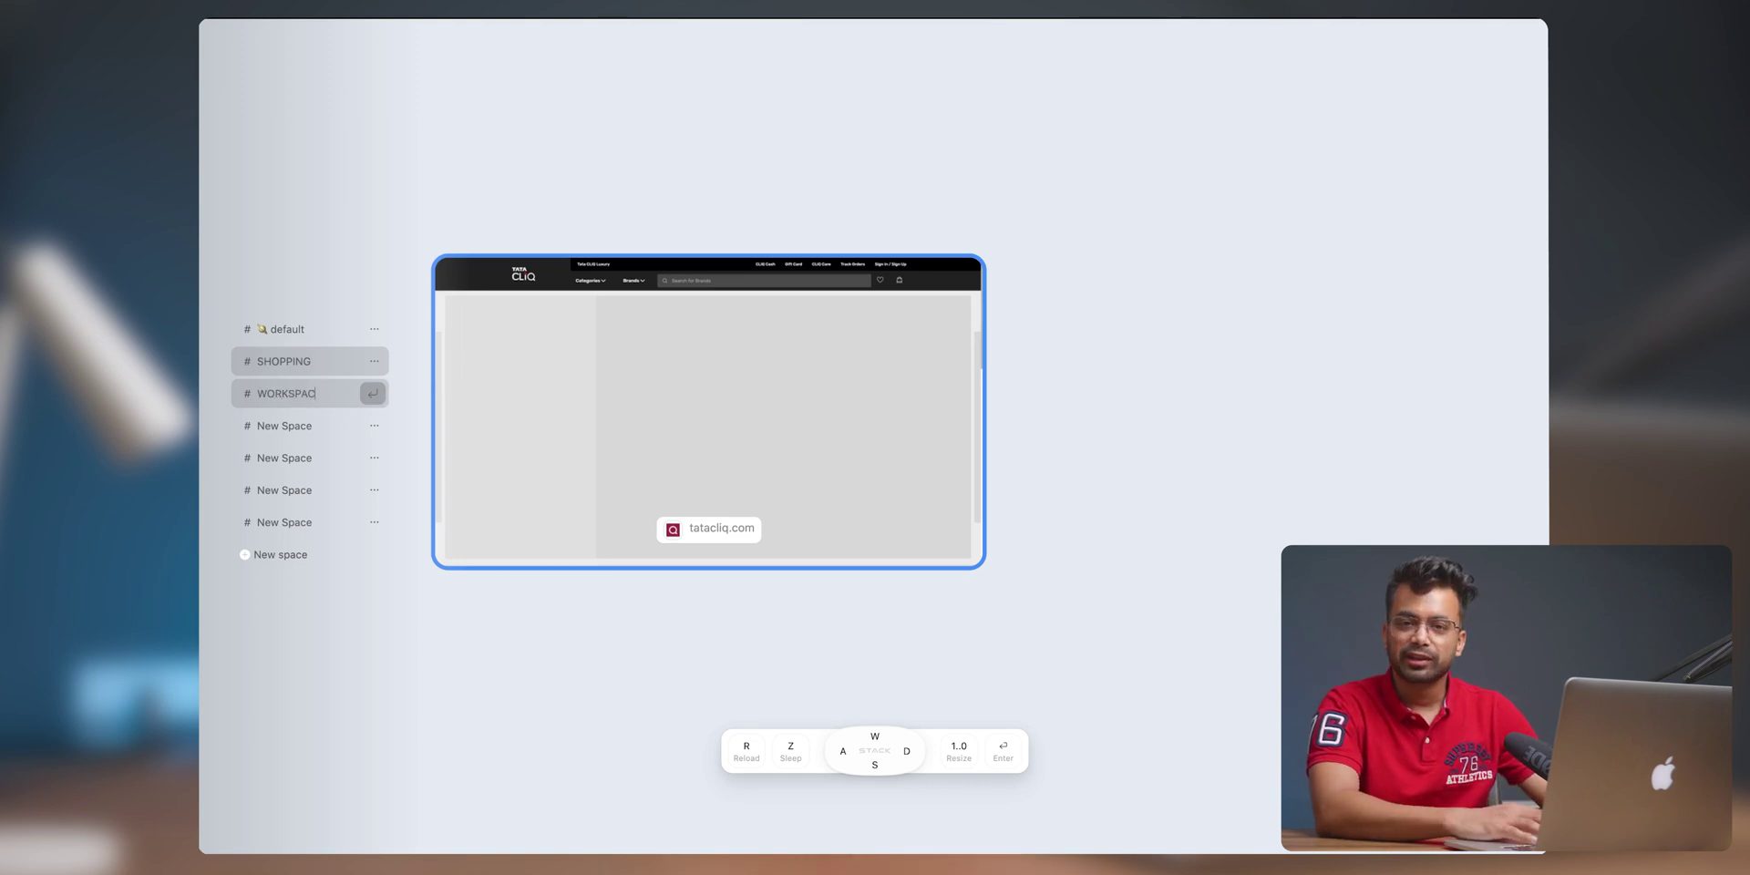
click(372, 393)
click(373, 426)
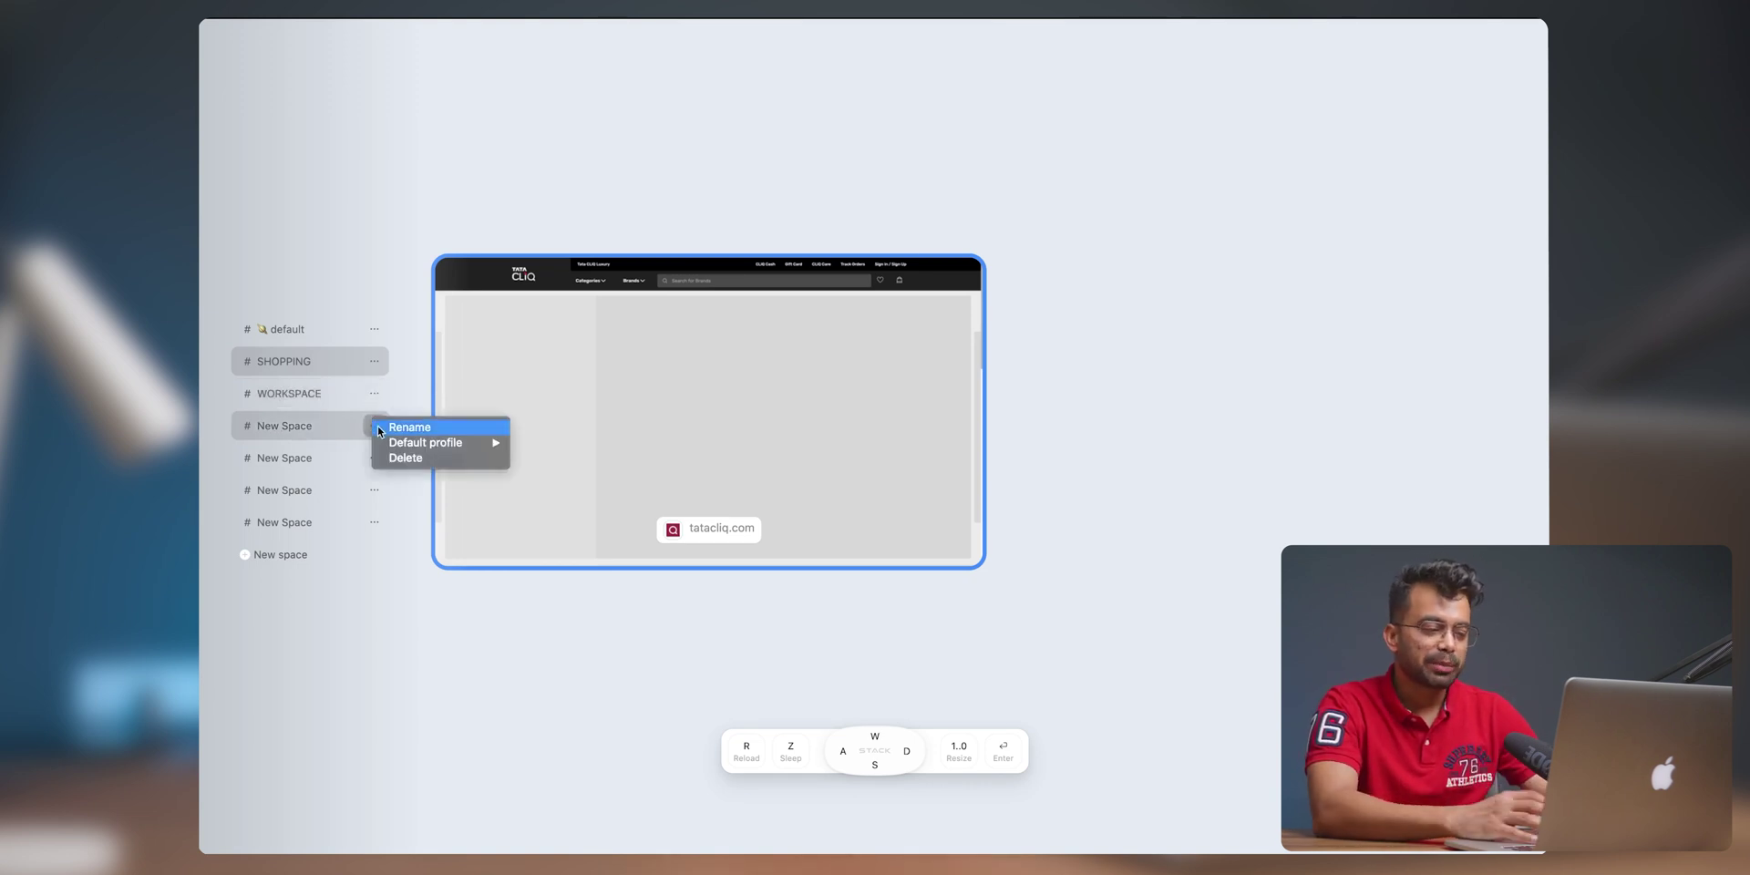
click(377, 428)
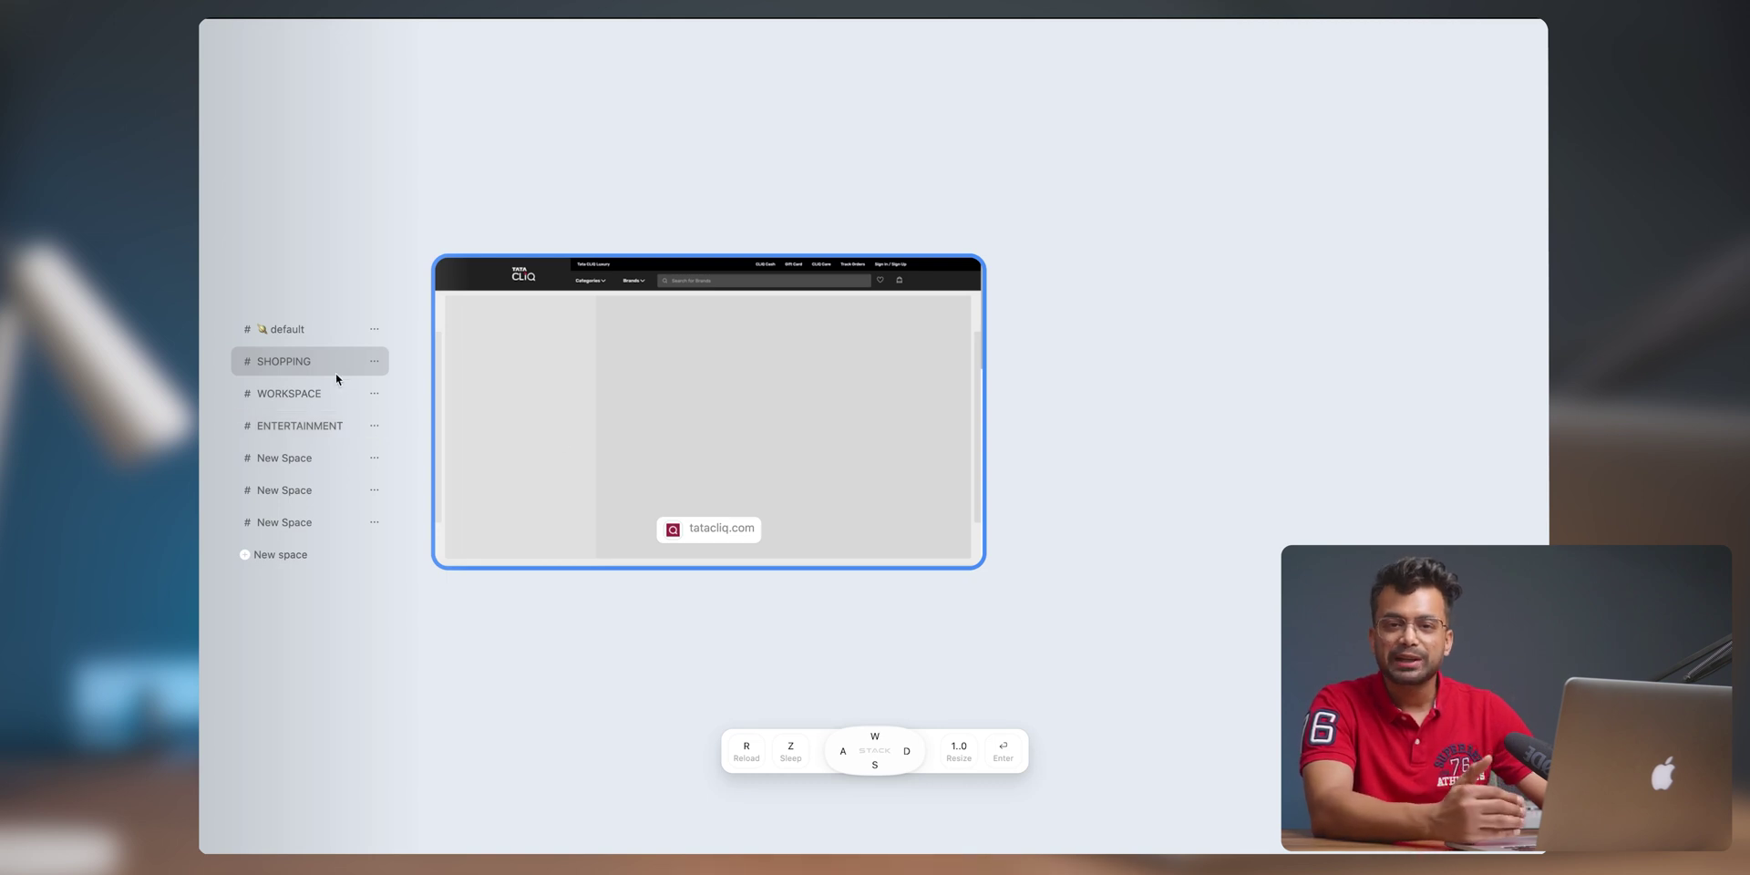
Return from the spaces overview to the tatacliq.com card and switch to the Amazon page
click(595, 390)
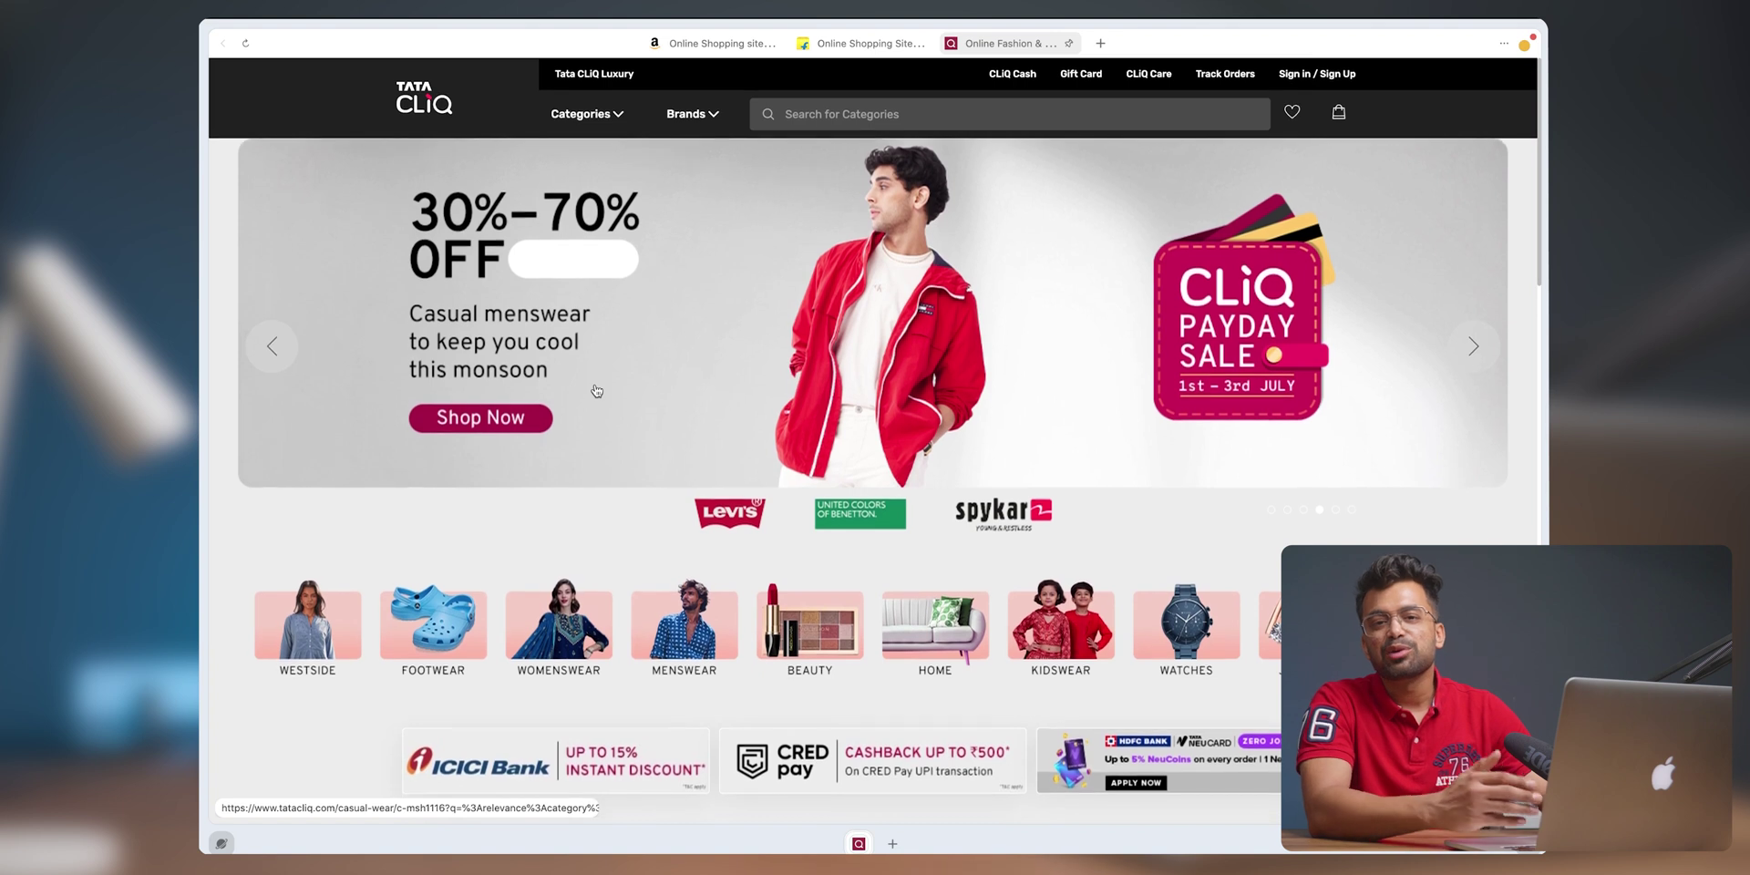
click(741, 44)
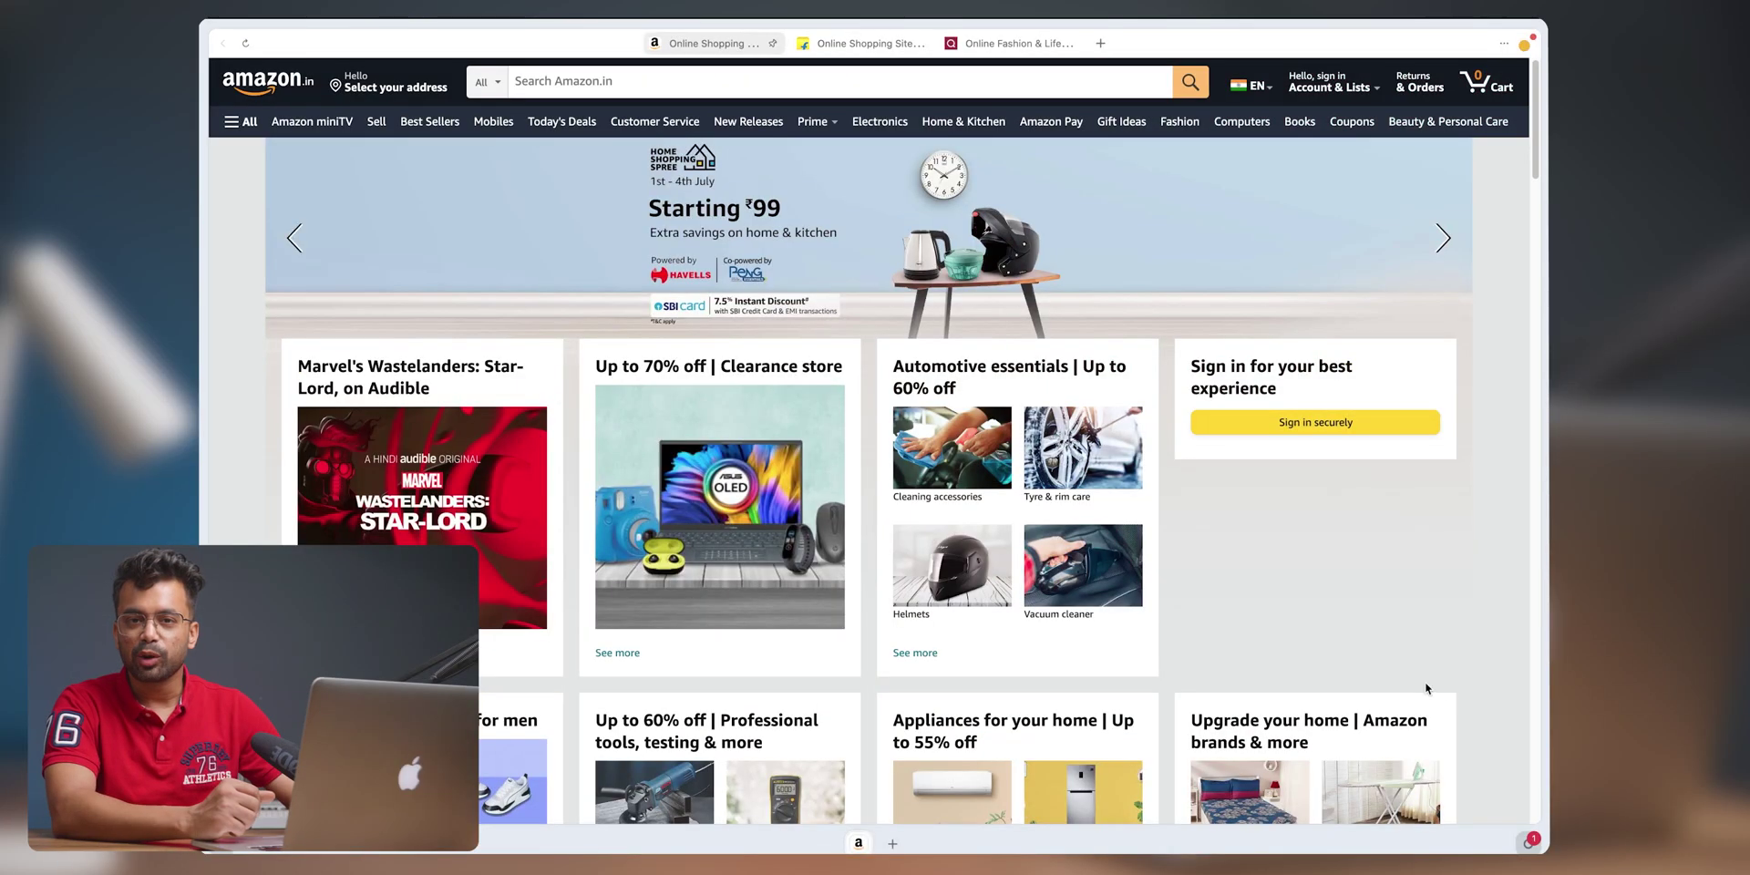
Put all cards to sleep and check the Flipkart and Tata CLiQ pages
key(super+k)
scroll(1060, 526, down, 3)
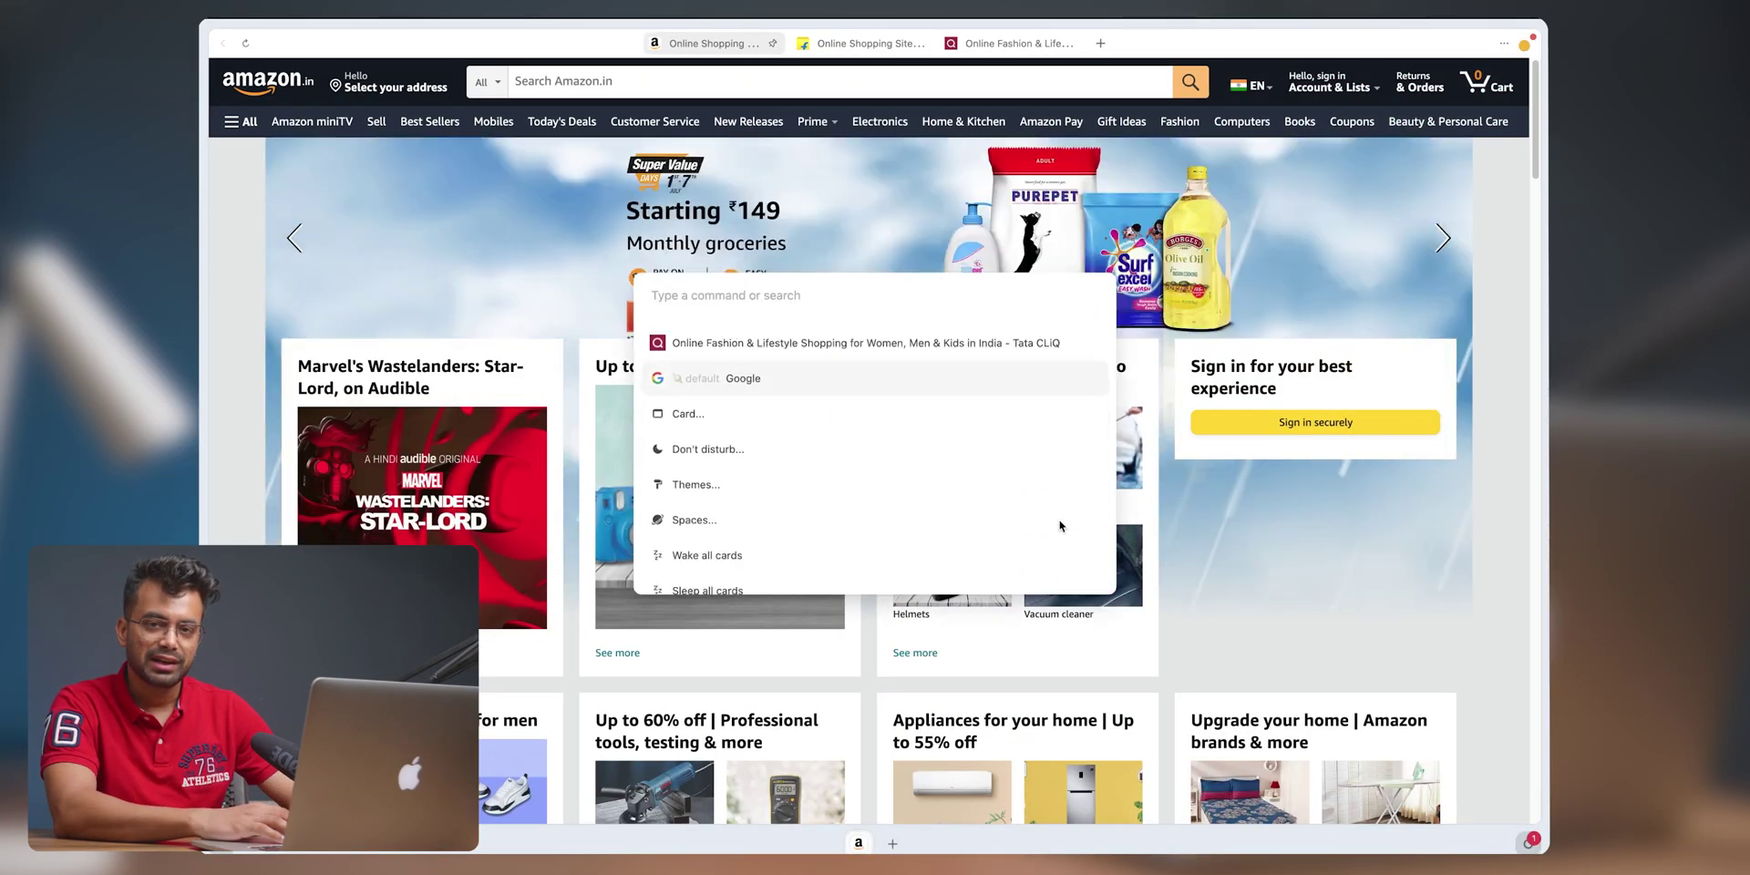
click(1033, 529)
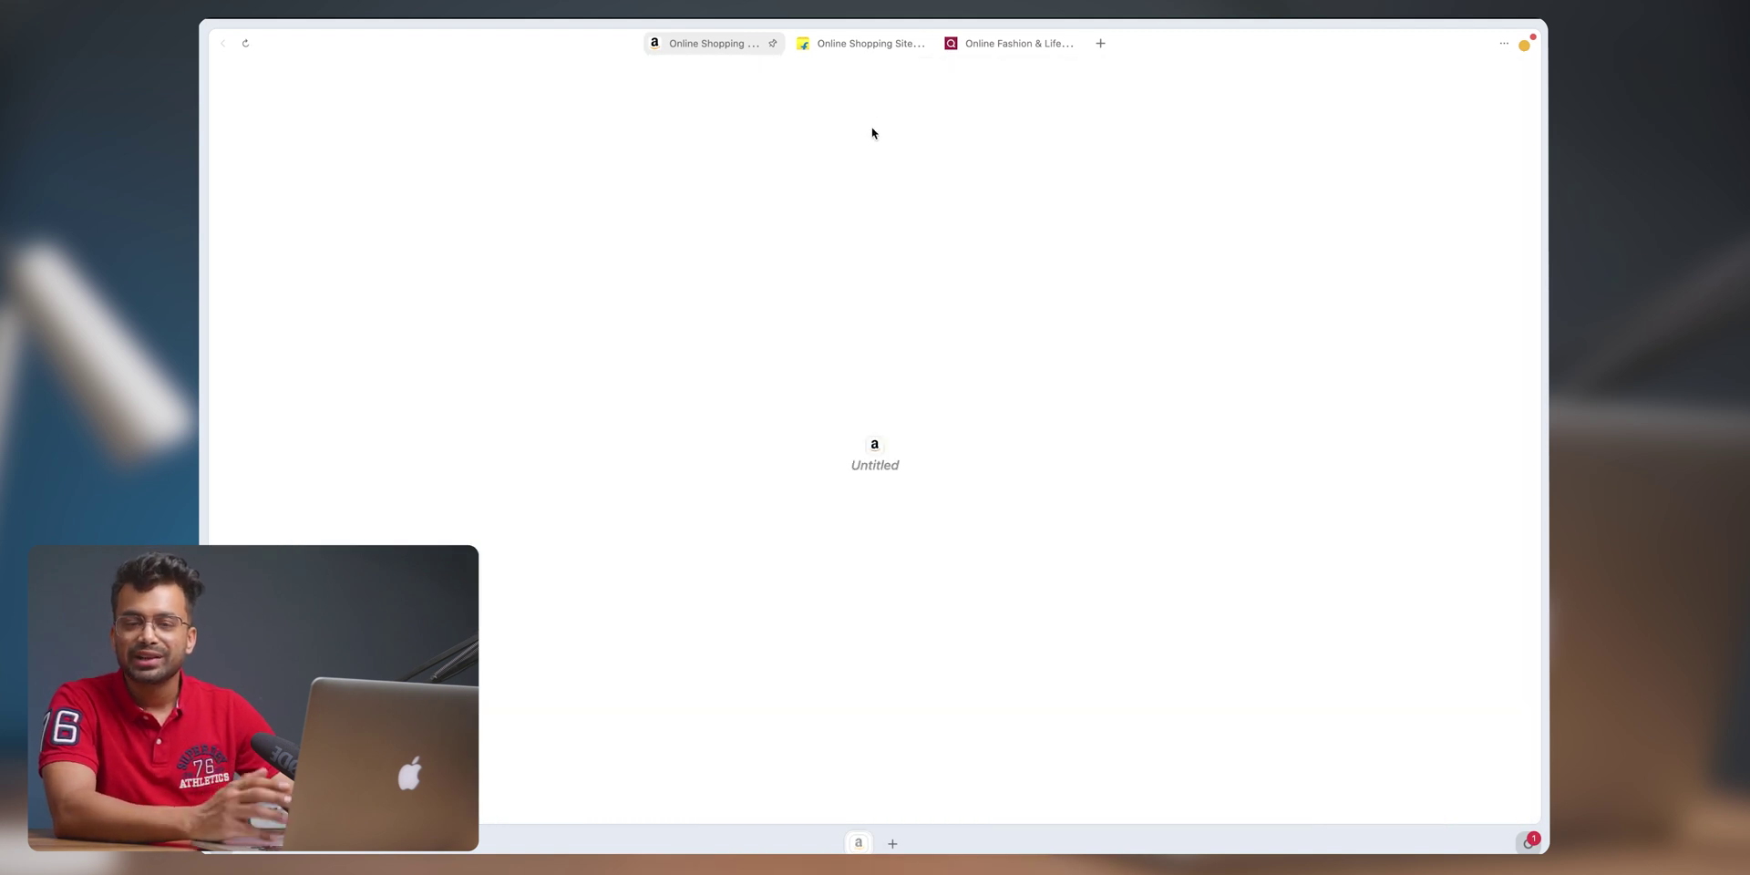
click(868, 43)
click(988, 43)
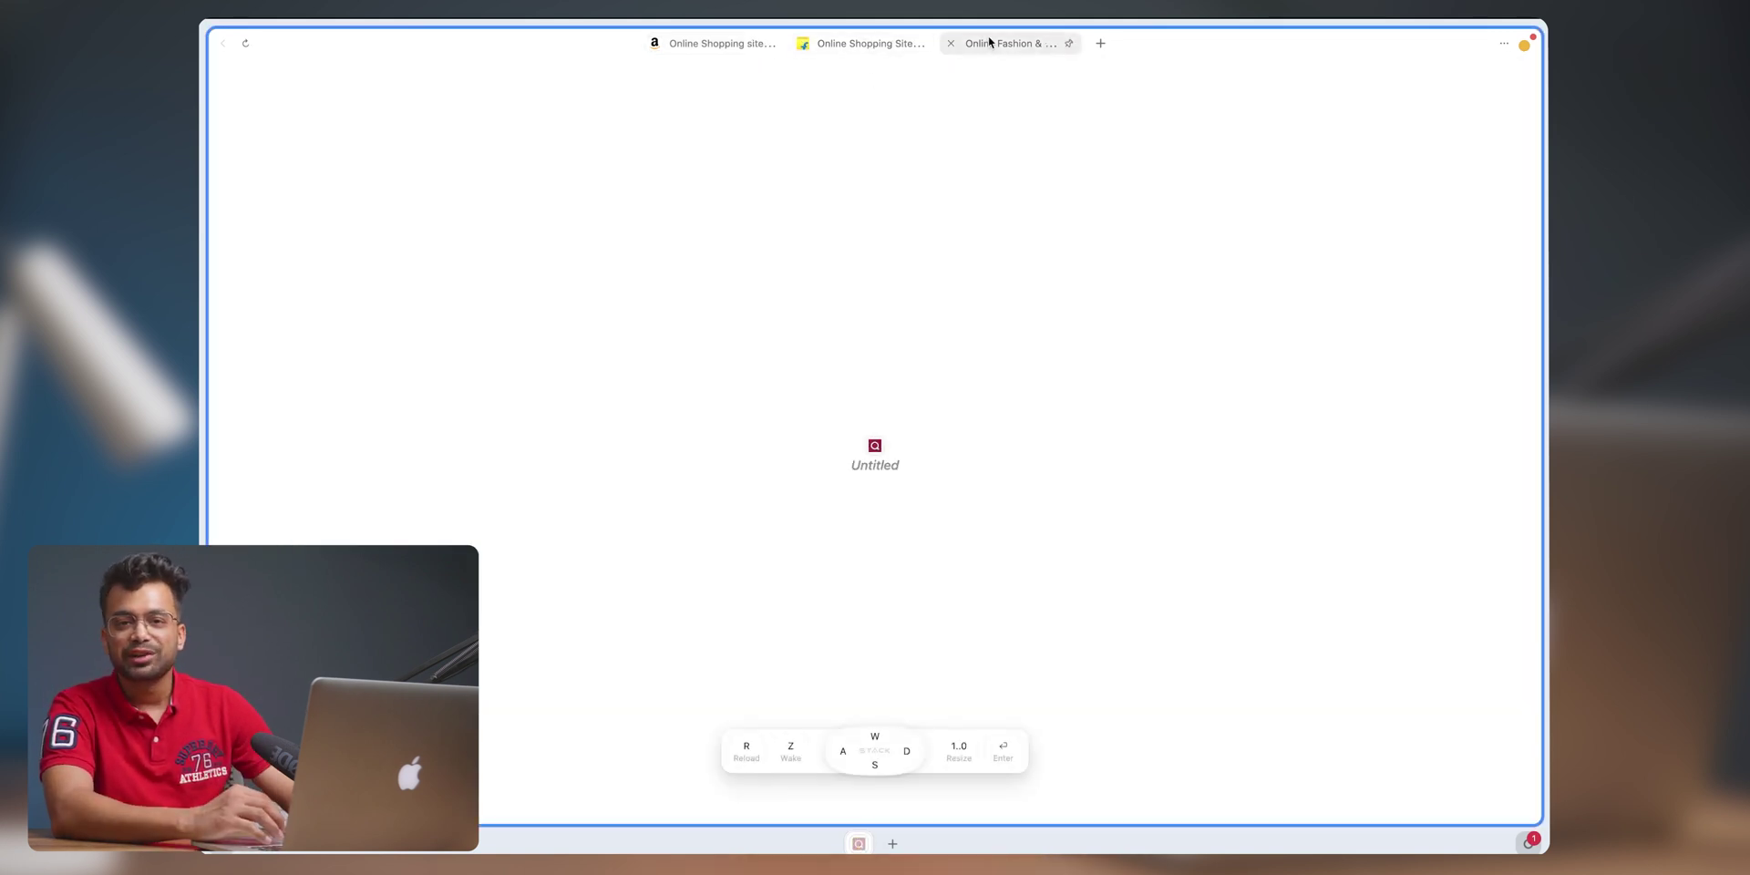
Wake all cards and switch back to the Amazon page
key(super+k)
scroll(1007, 531, down, 5)
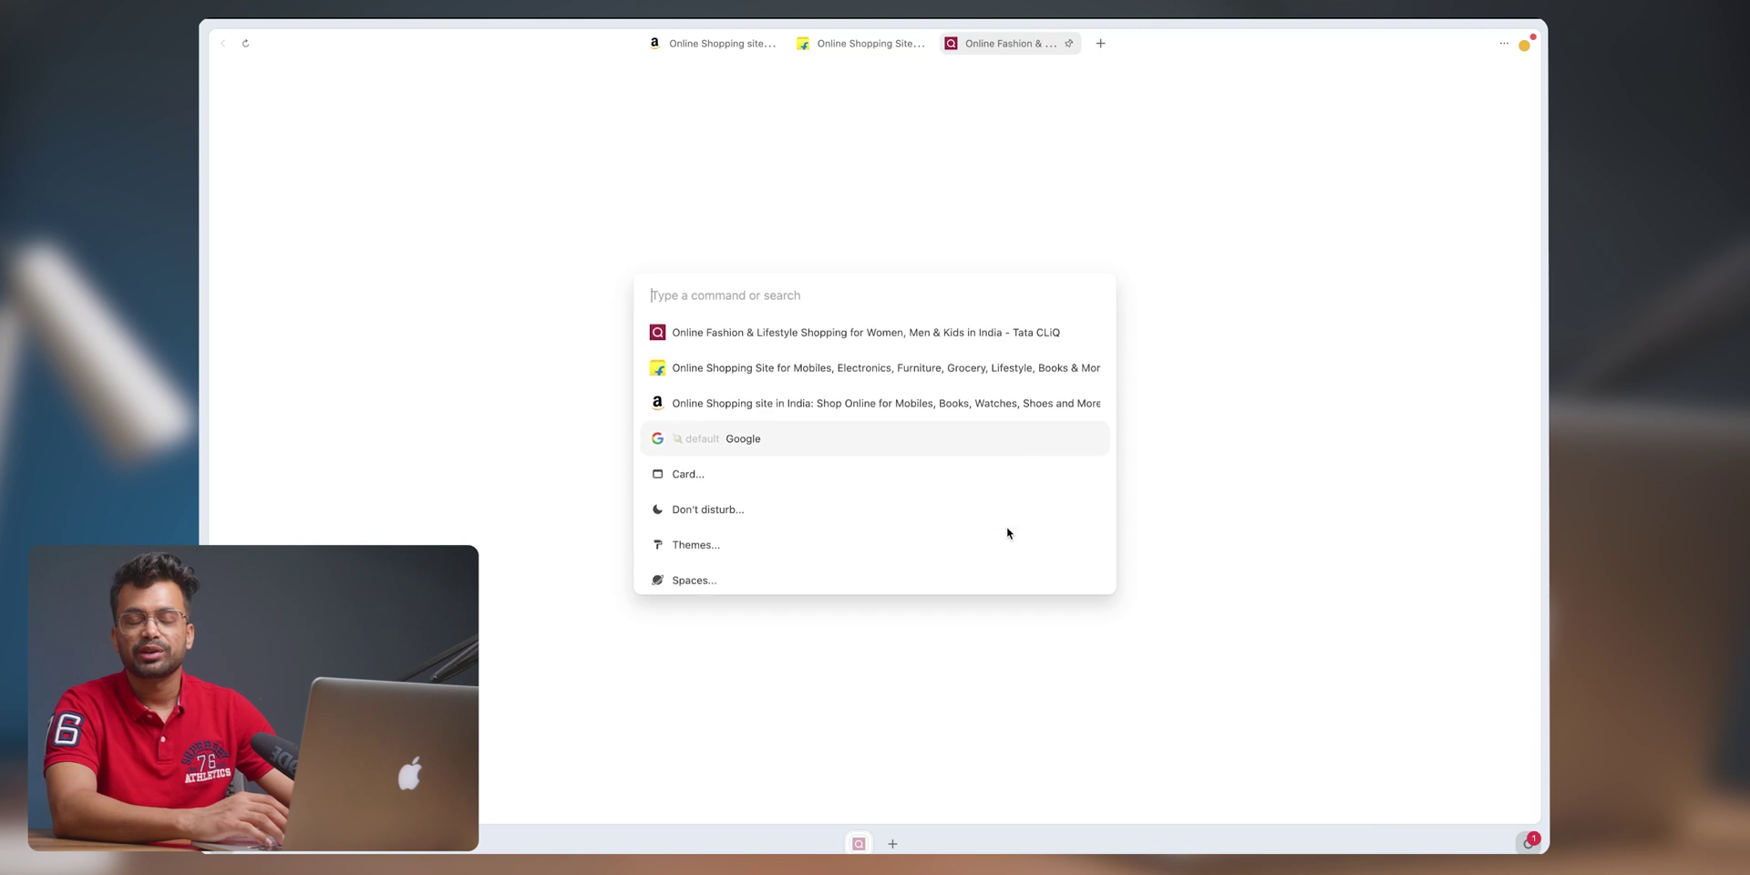
click(981, 464)
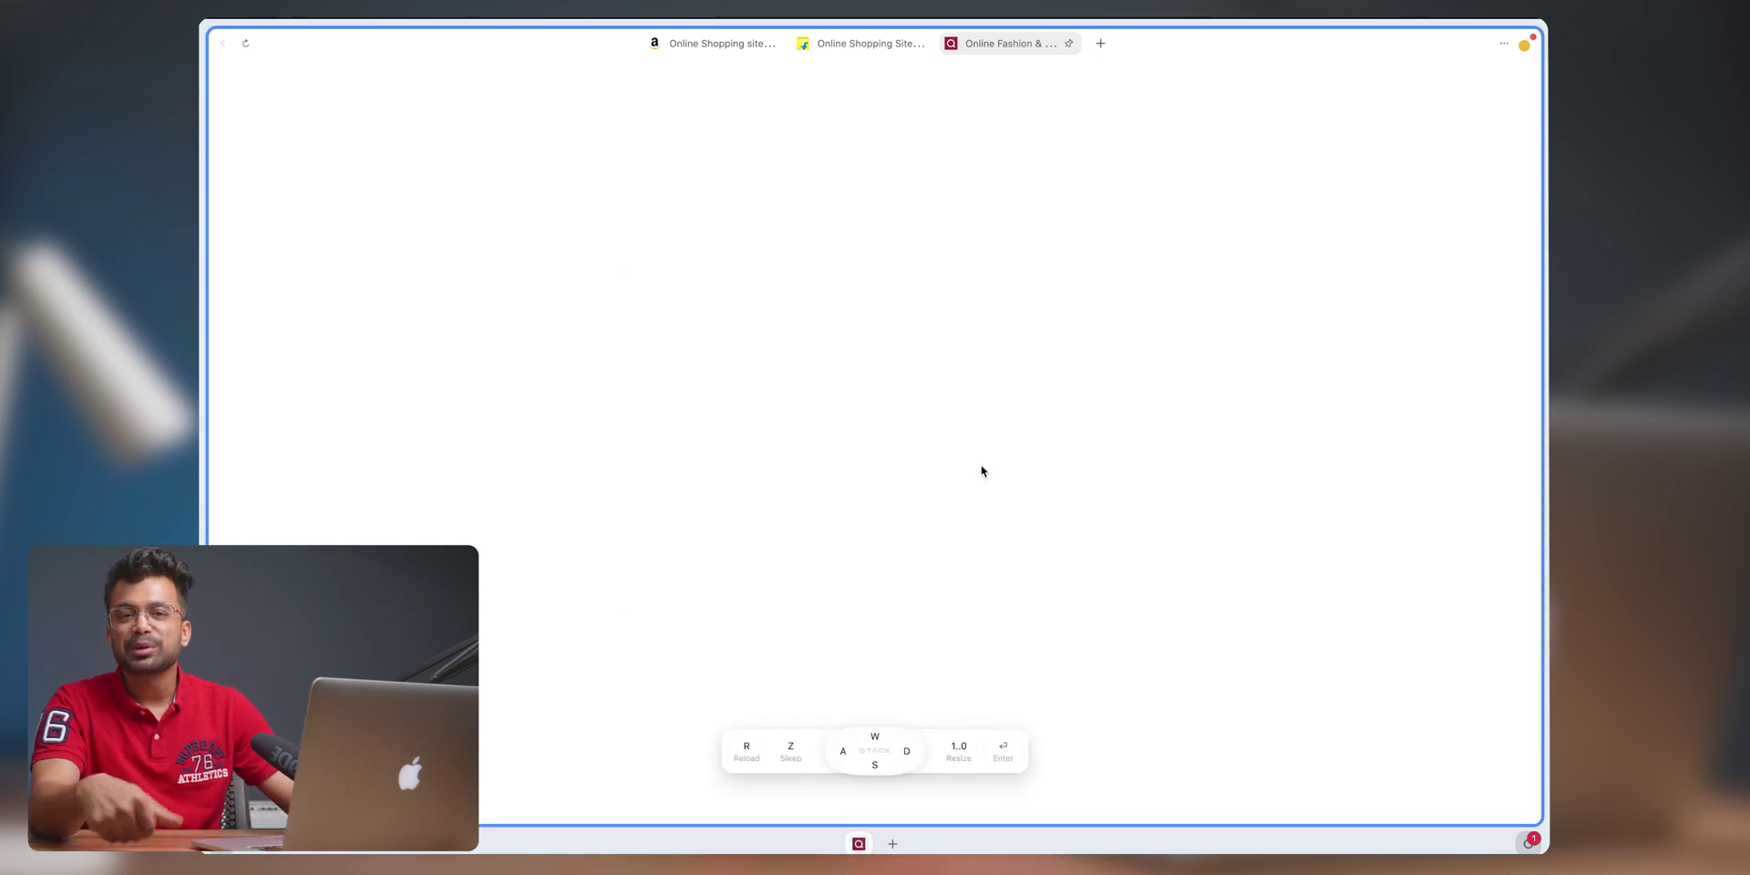
key(ctrl+1)
Browse the remaining browser commands, close the command list and open the General settings
key(super+k)
scroll(1052, 471, down, 6)
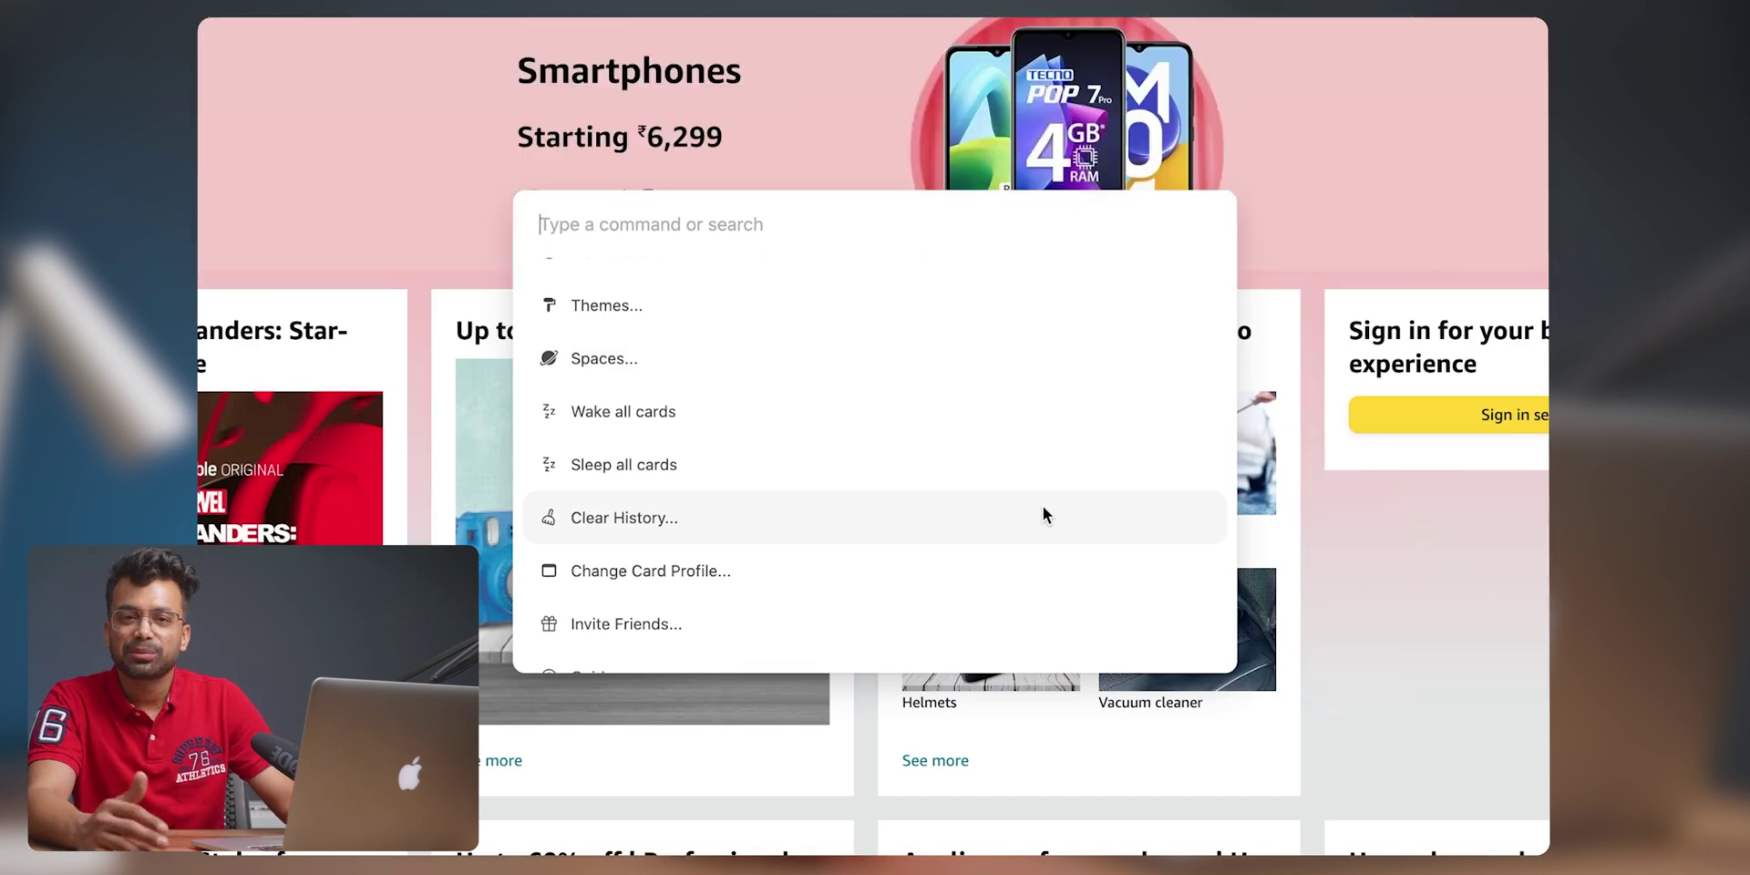
scroll(1043, 506, down, 4)
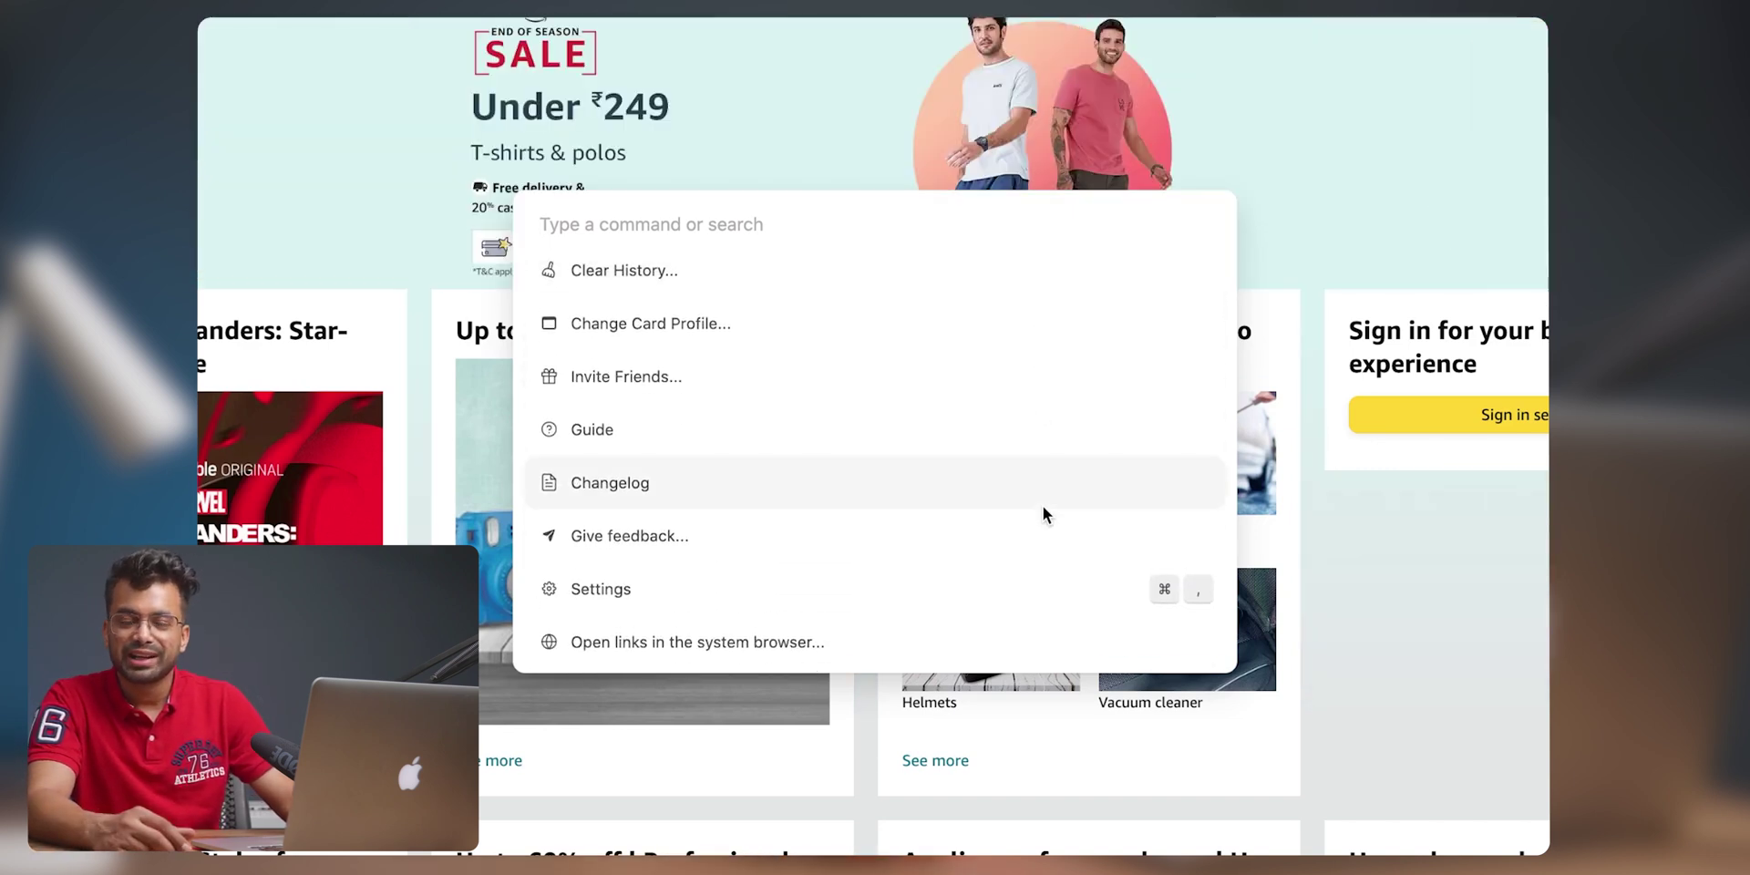
key(Escape)
key(super+comma)
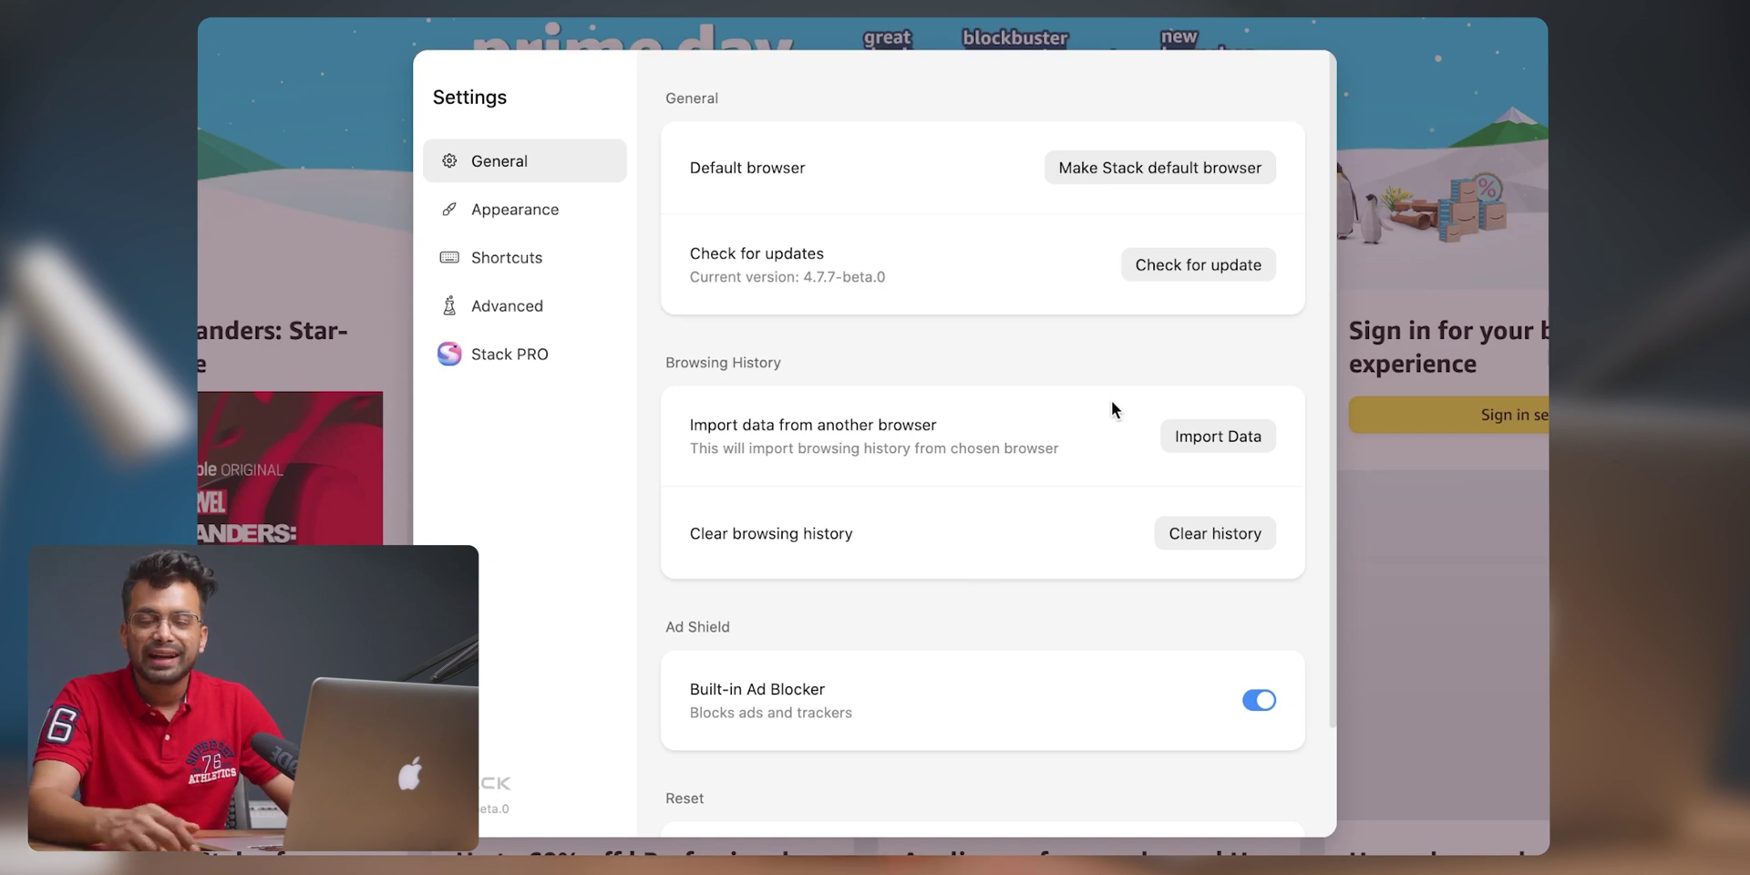
Switch the built-in ad blocker off and back on in the General settings
click(1244, 698)
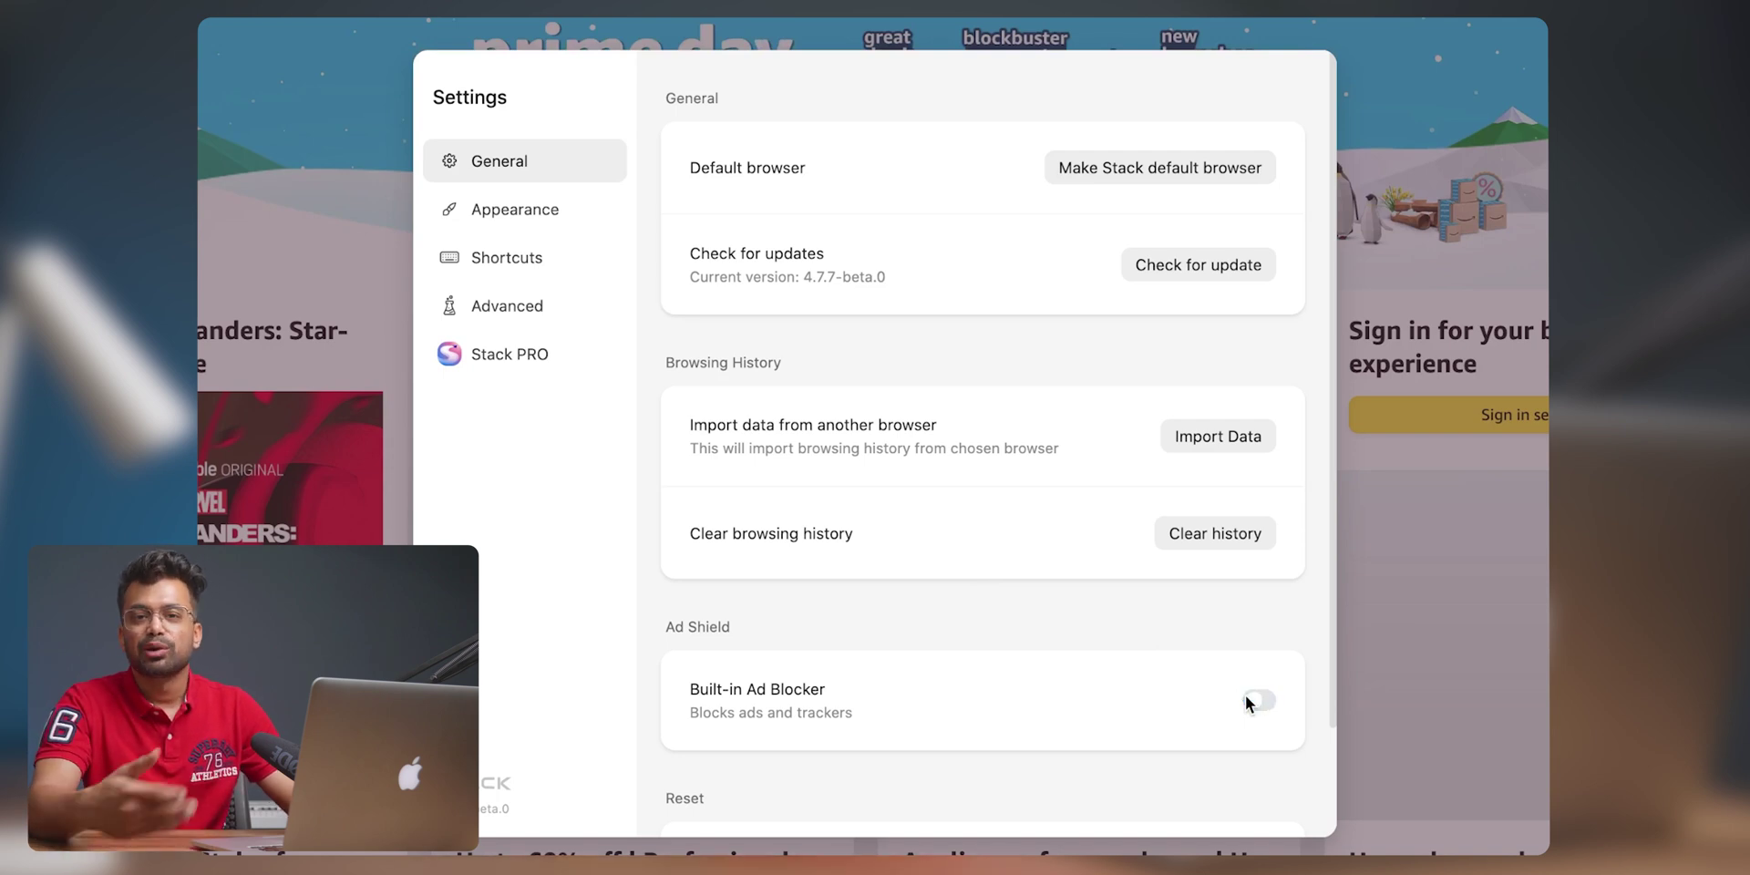
scroll(1247, 686, down, 3)
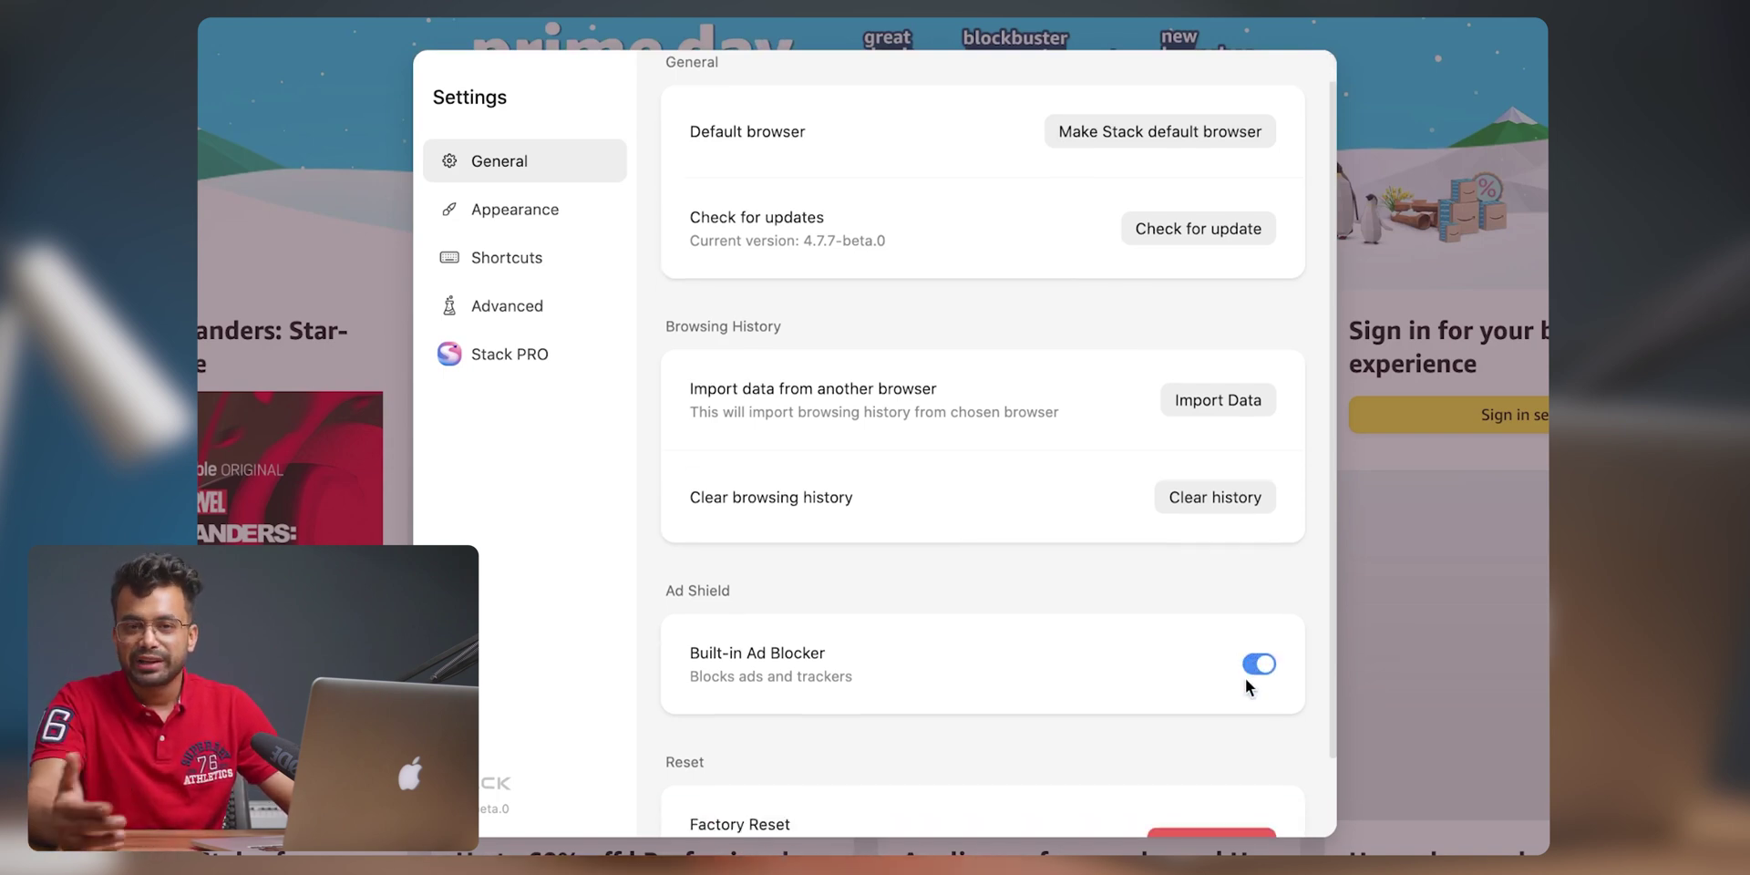
Try several colour themes in the Appearance settings, including Nightfall, and finish on Mind Fuzz
click(485, 197)
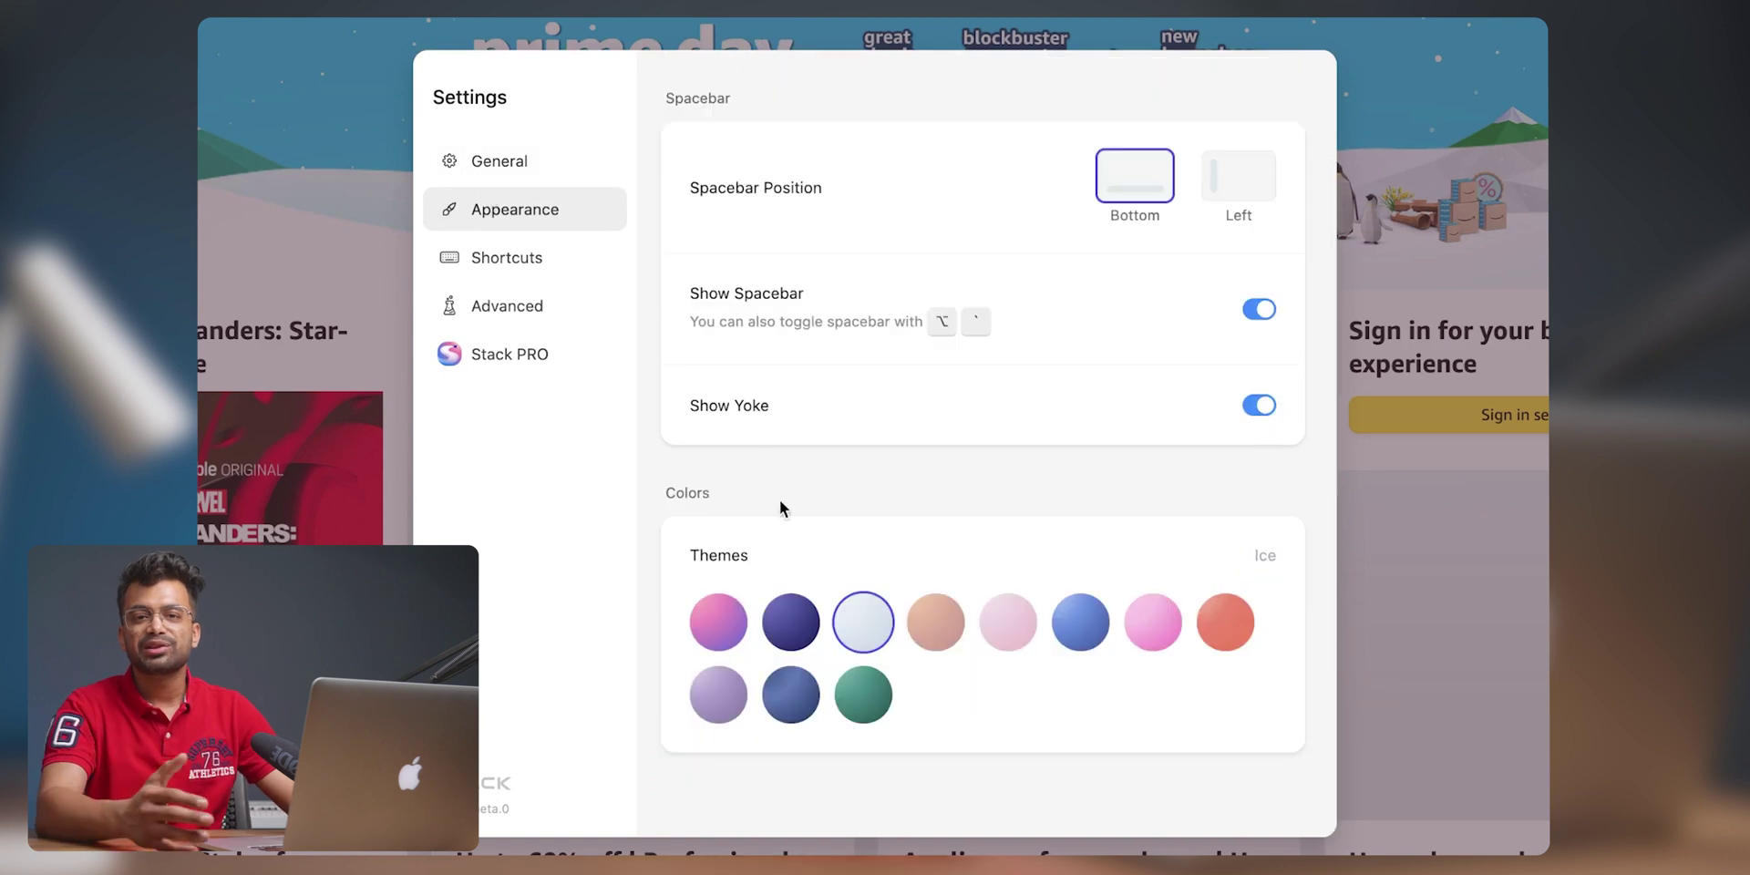
click(716, 620)
click(798, 631)
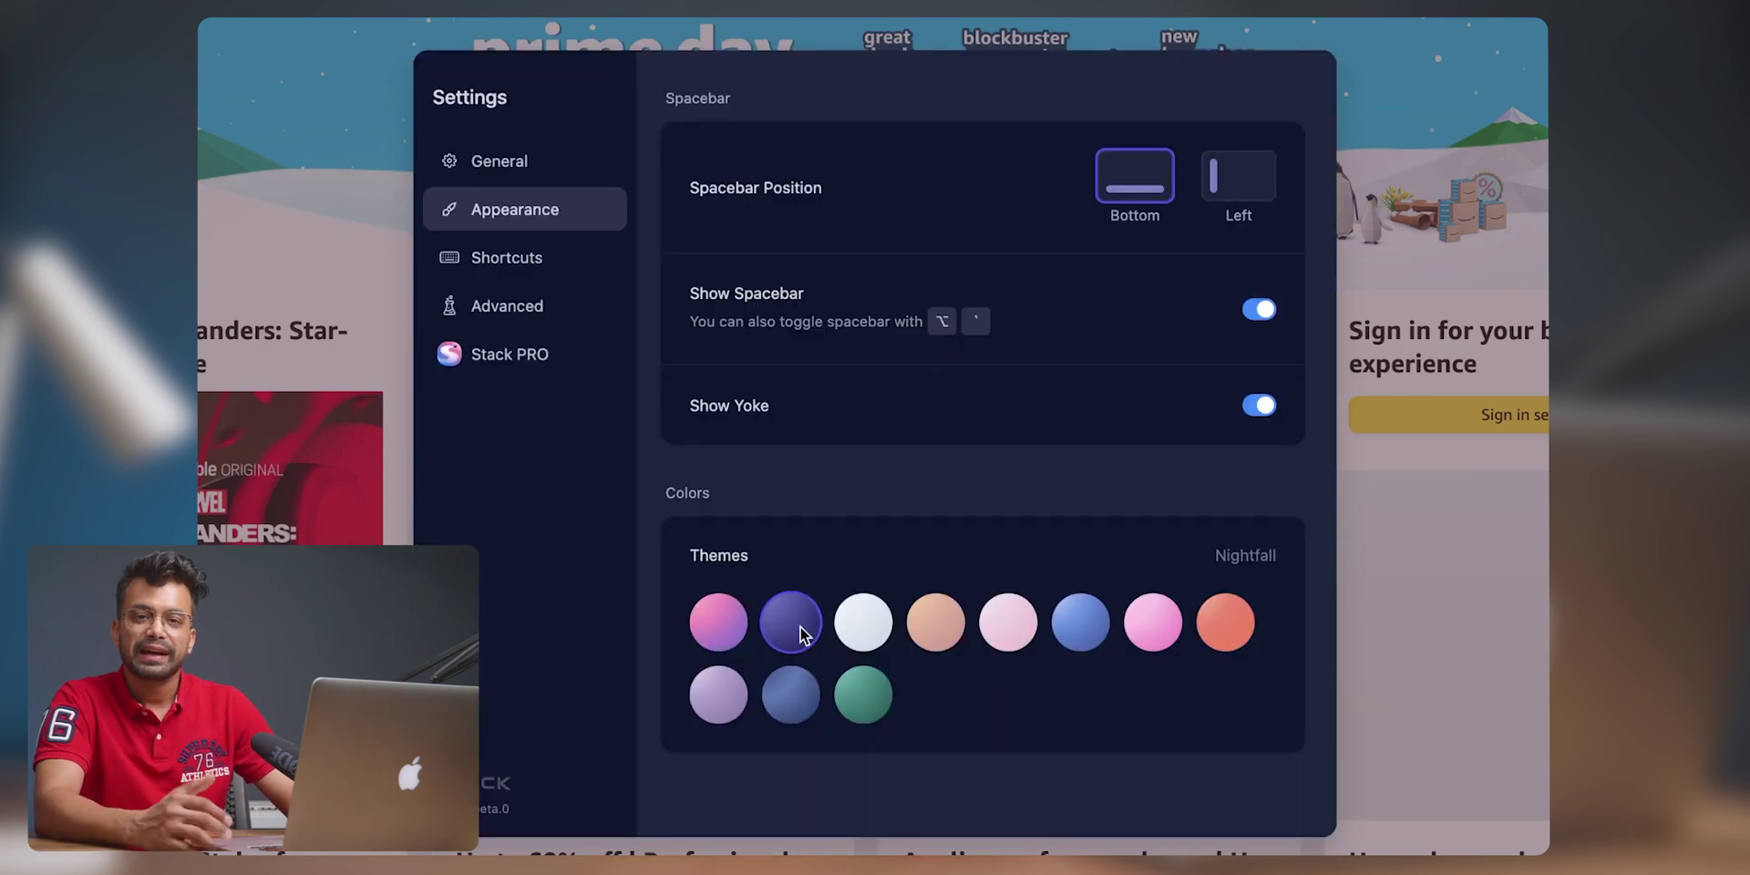
click(856, 627)
click(951, 627)
click(1031, 624)
click(1080, 622)
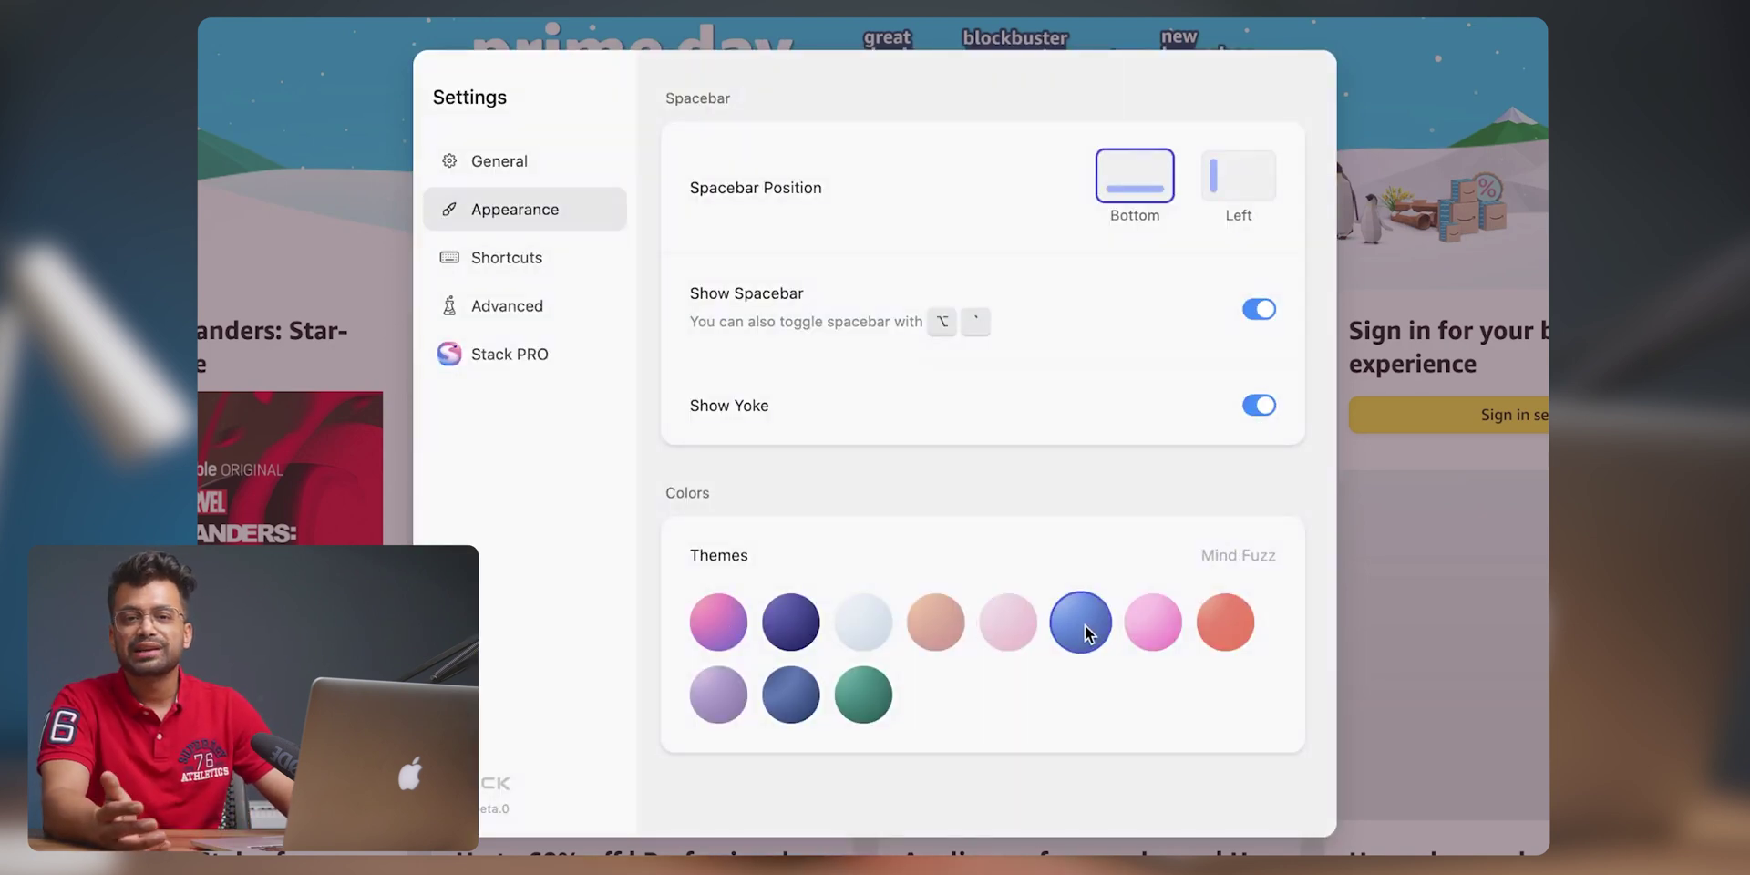
Open the Shortcuts settings and look through the list of global shortcuts
click(466, 263)
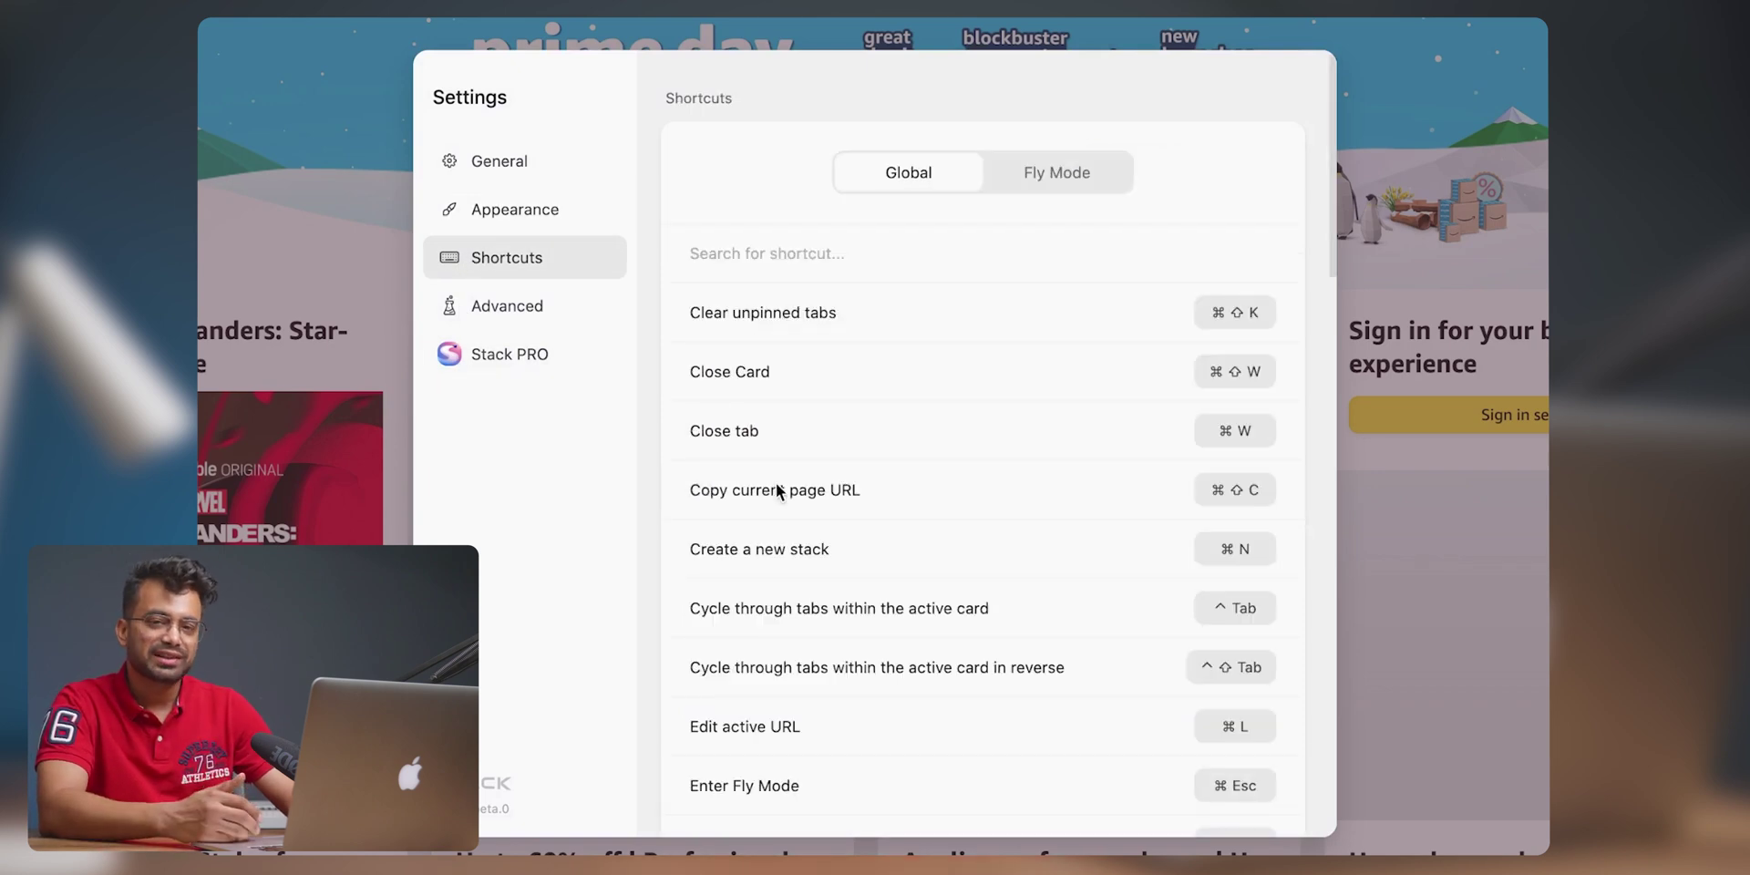
scroll(776, 490, down, 10)
scroll(775, 483, down, 6)
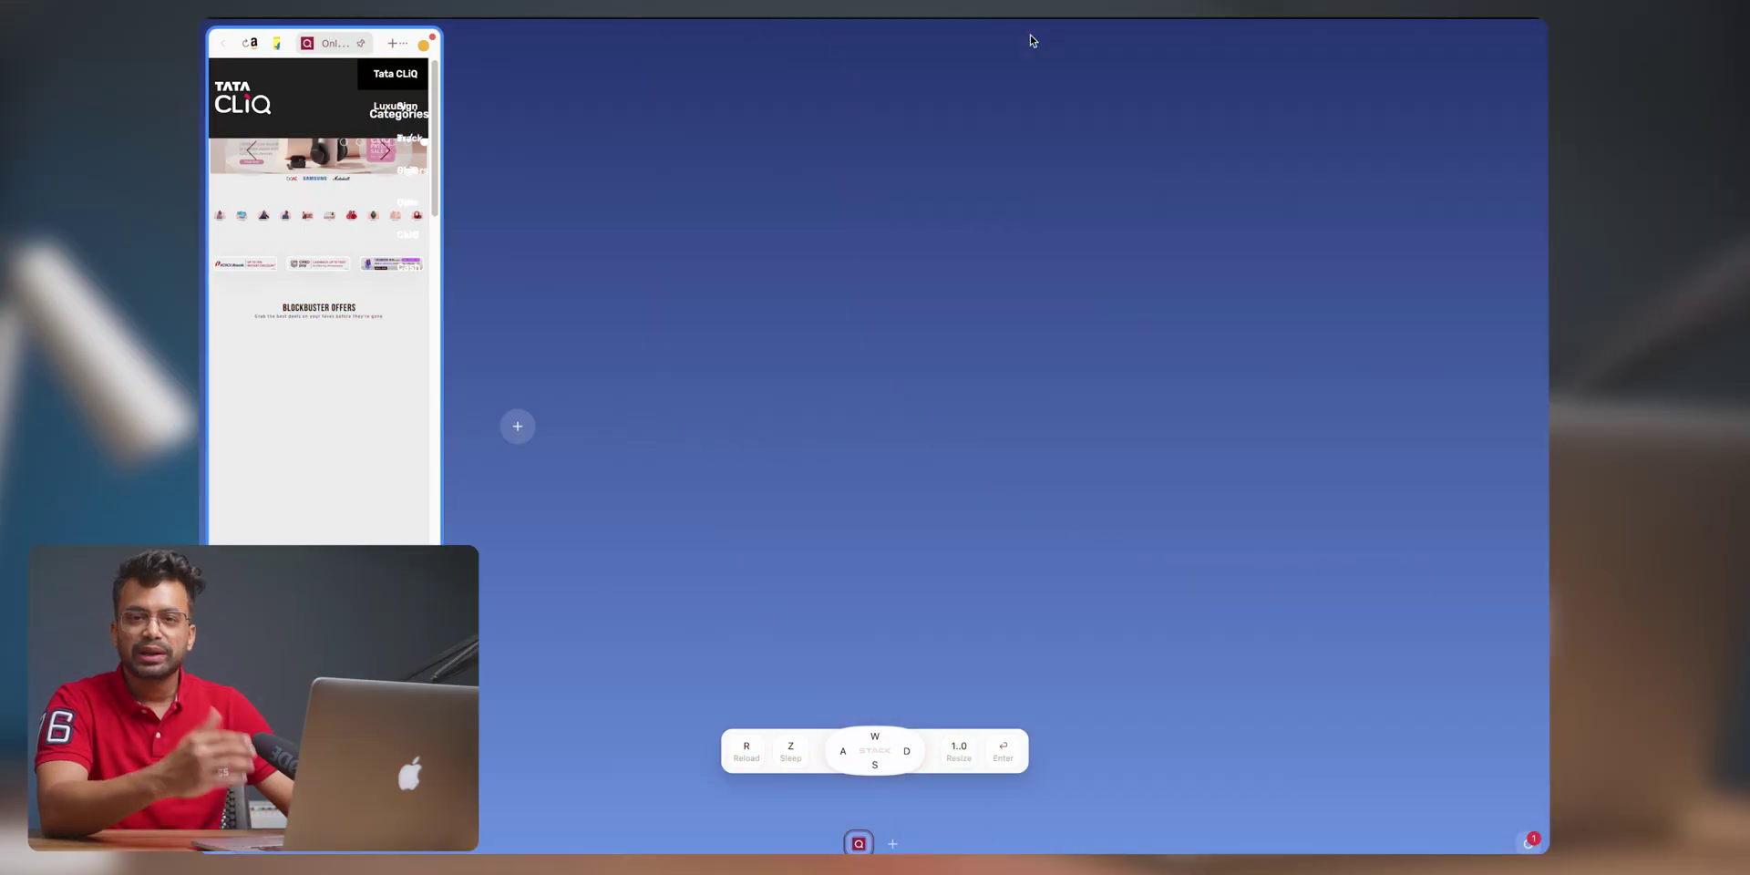
Resize the Tata CLiQ card in Fly Mode through the preset widths from 1 to 9 and on to 0
key(1)
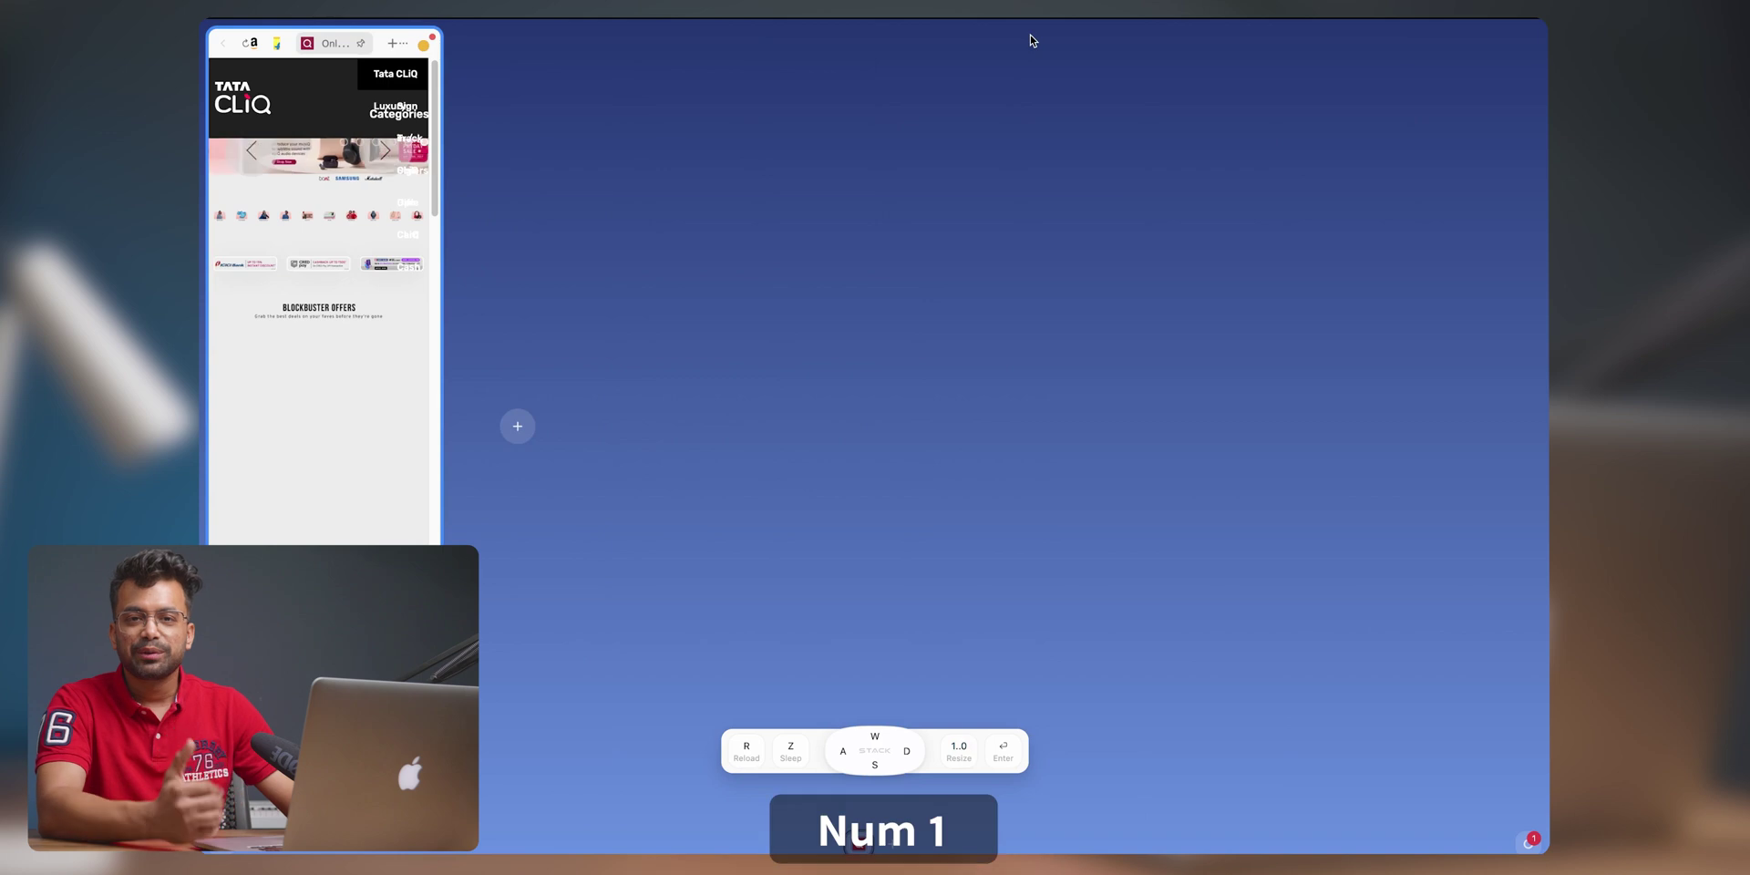
key(2)
key(3)
key(4)
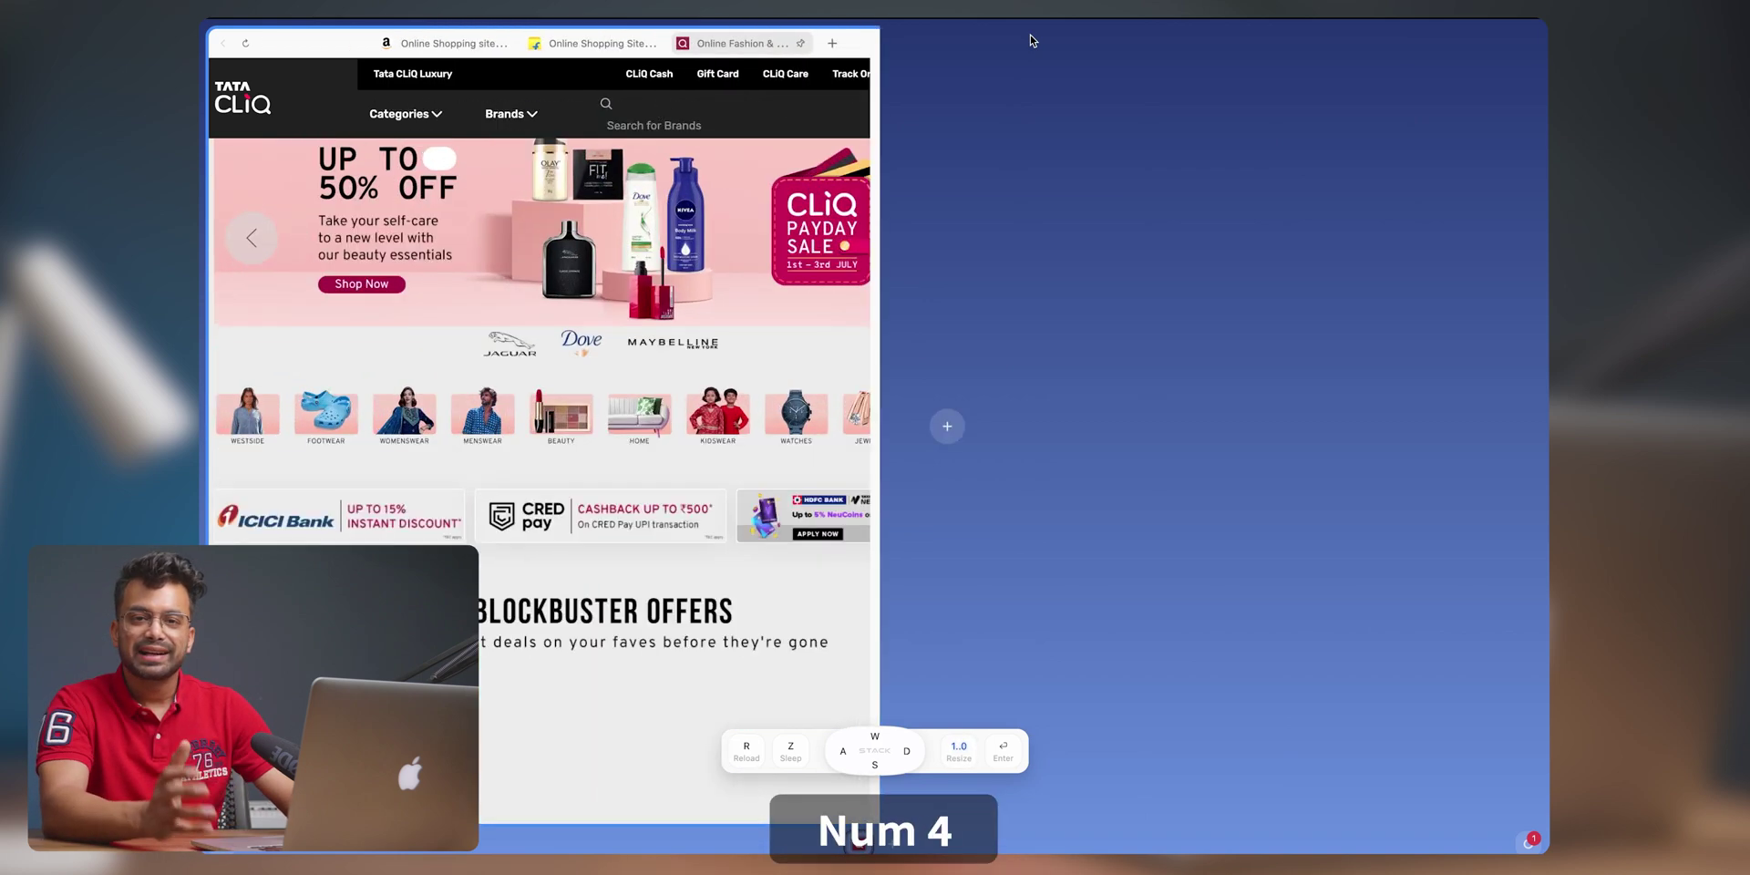
key(5)
key(6)
key(7)
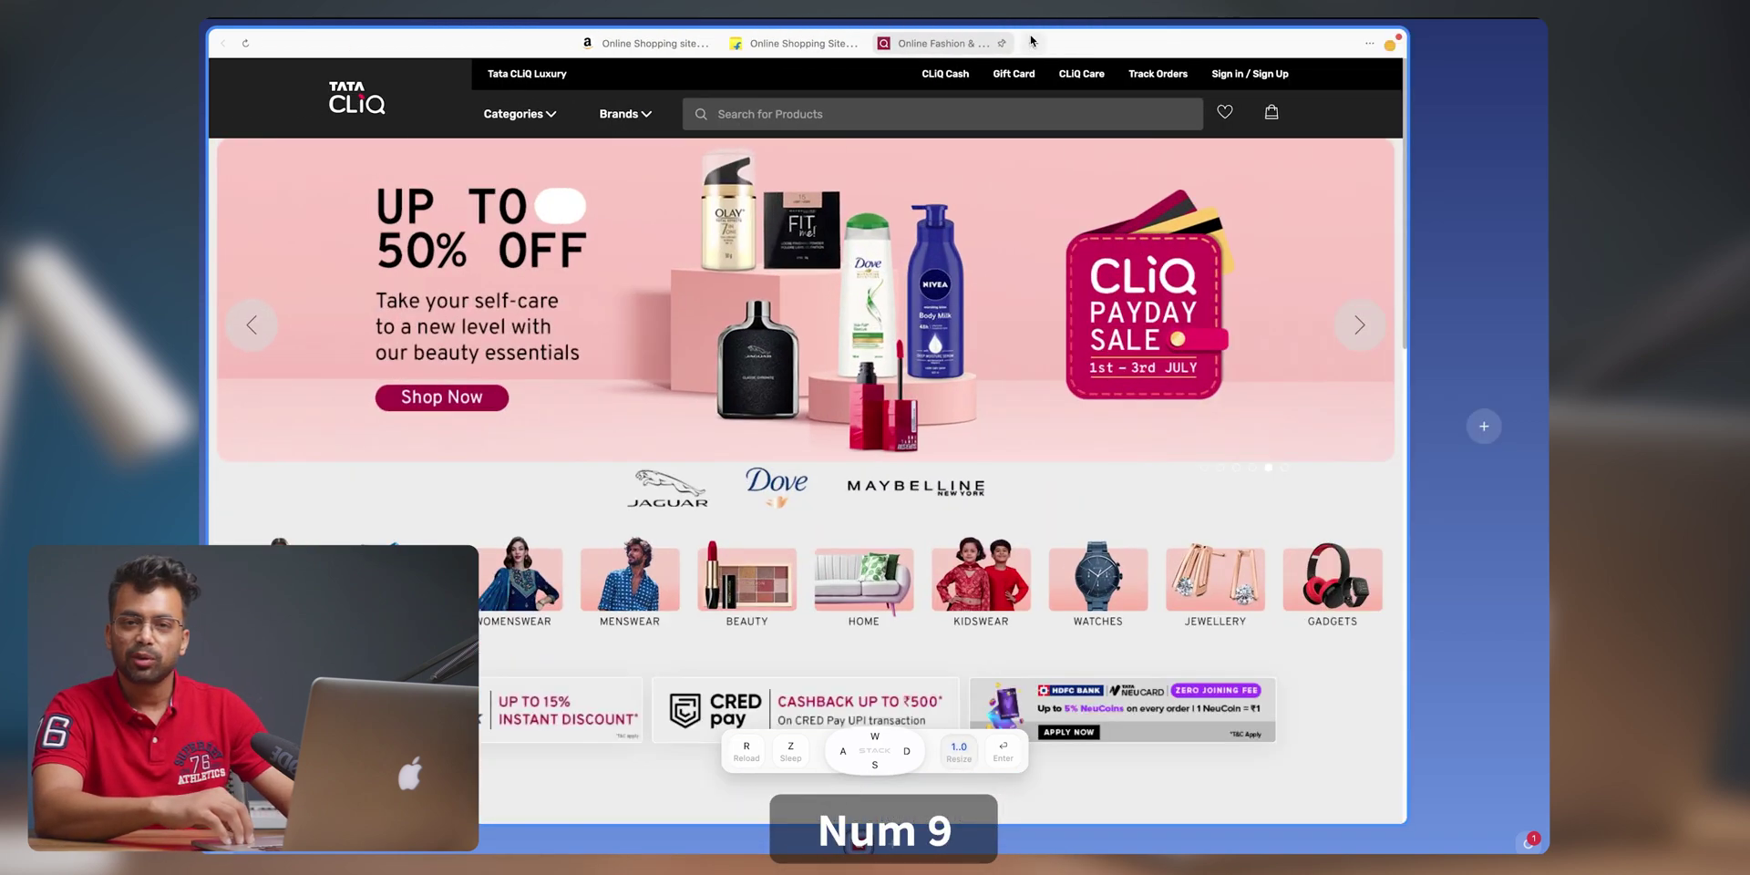
key(0)
key(a)
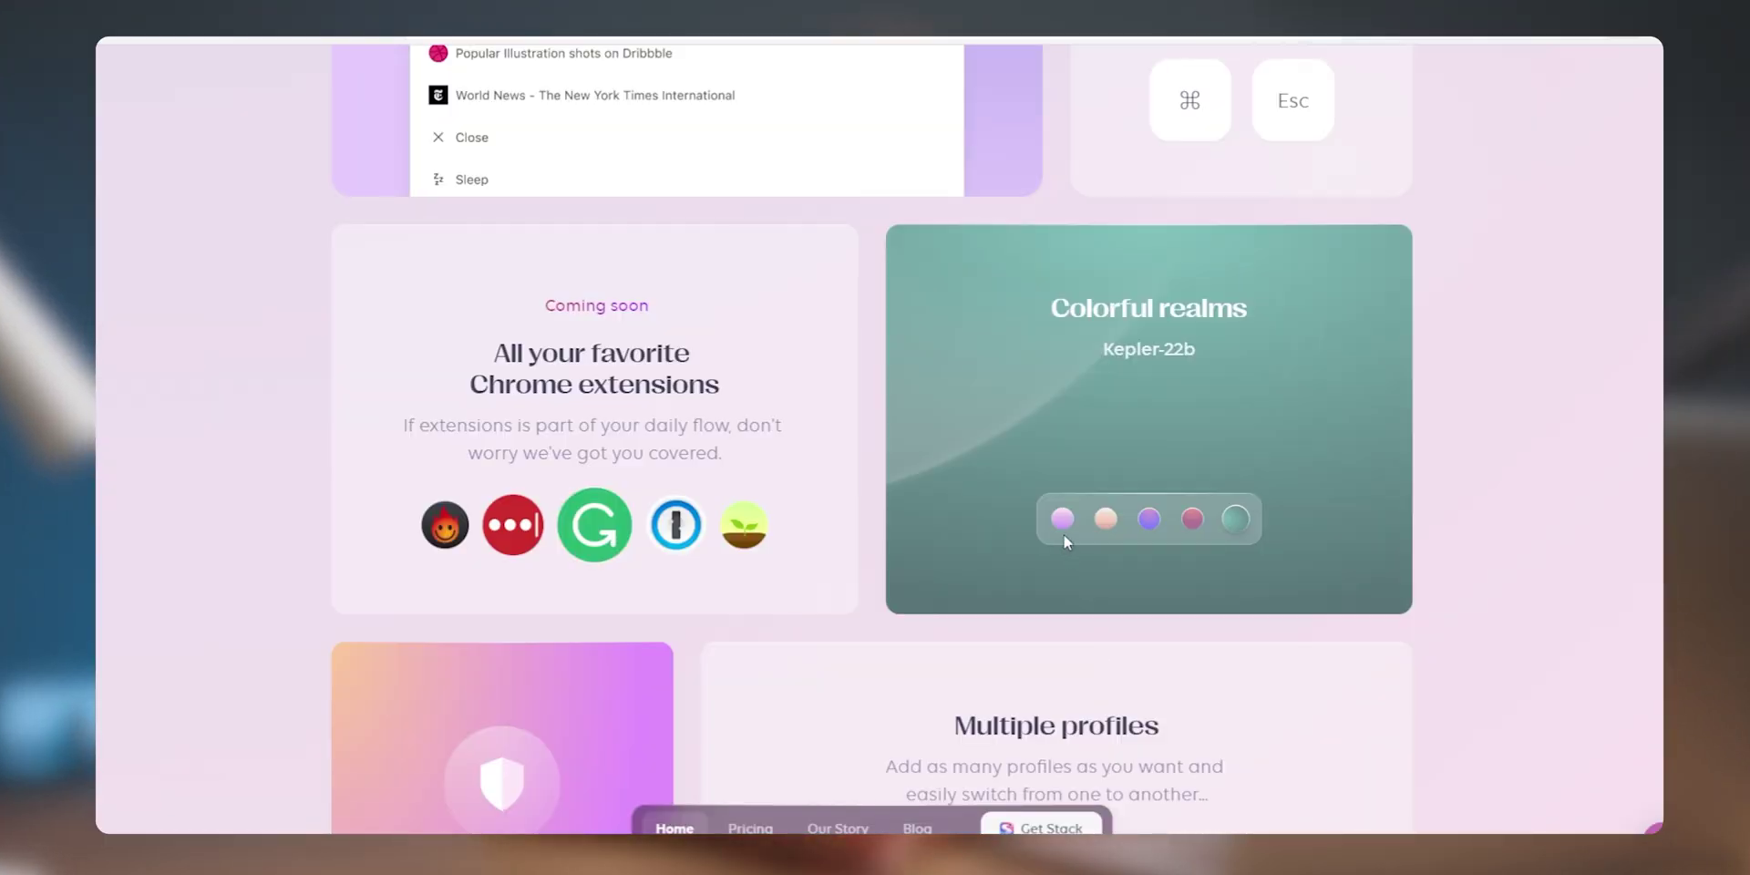
Preview the Passion Fruit, Cappuccino, Mind Fuzz, Grand Canyon and Kepler-22b themes under Colorful realms on the Stack website
click(1062, 518)
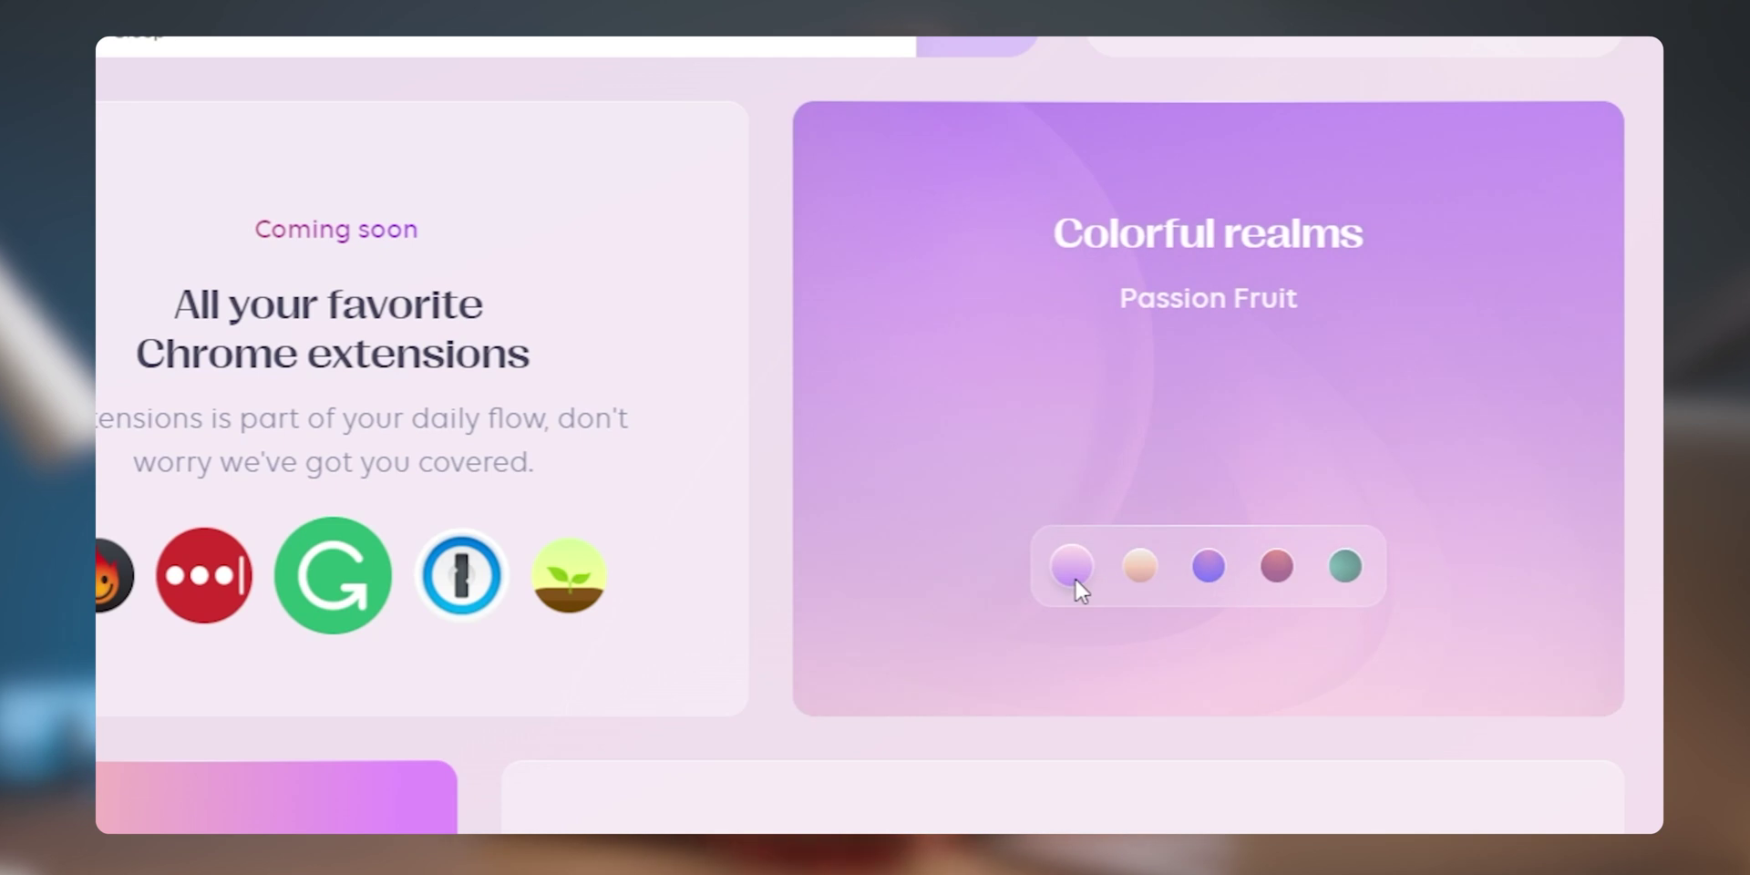
click(1105, 519)
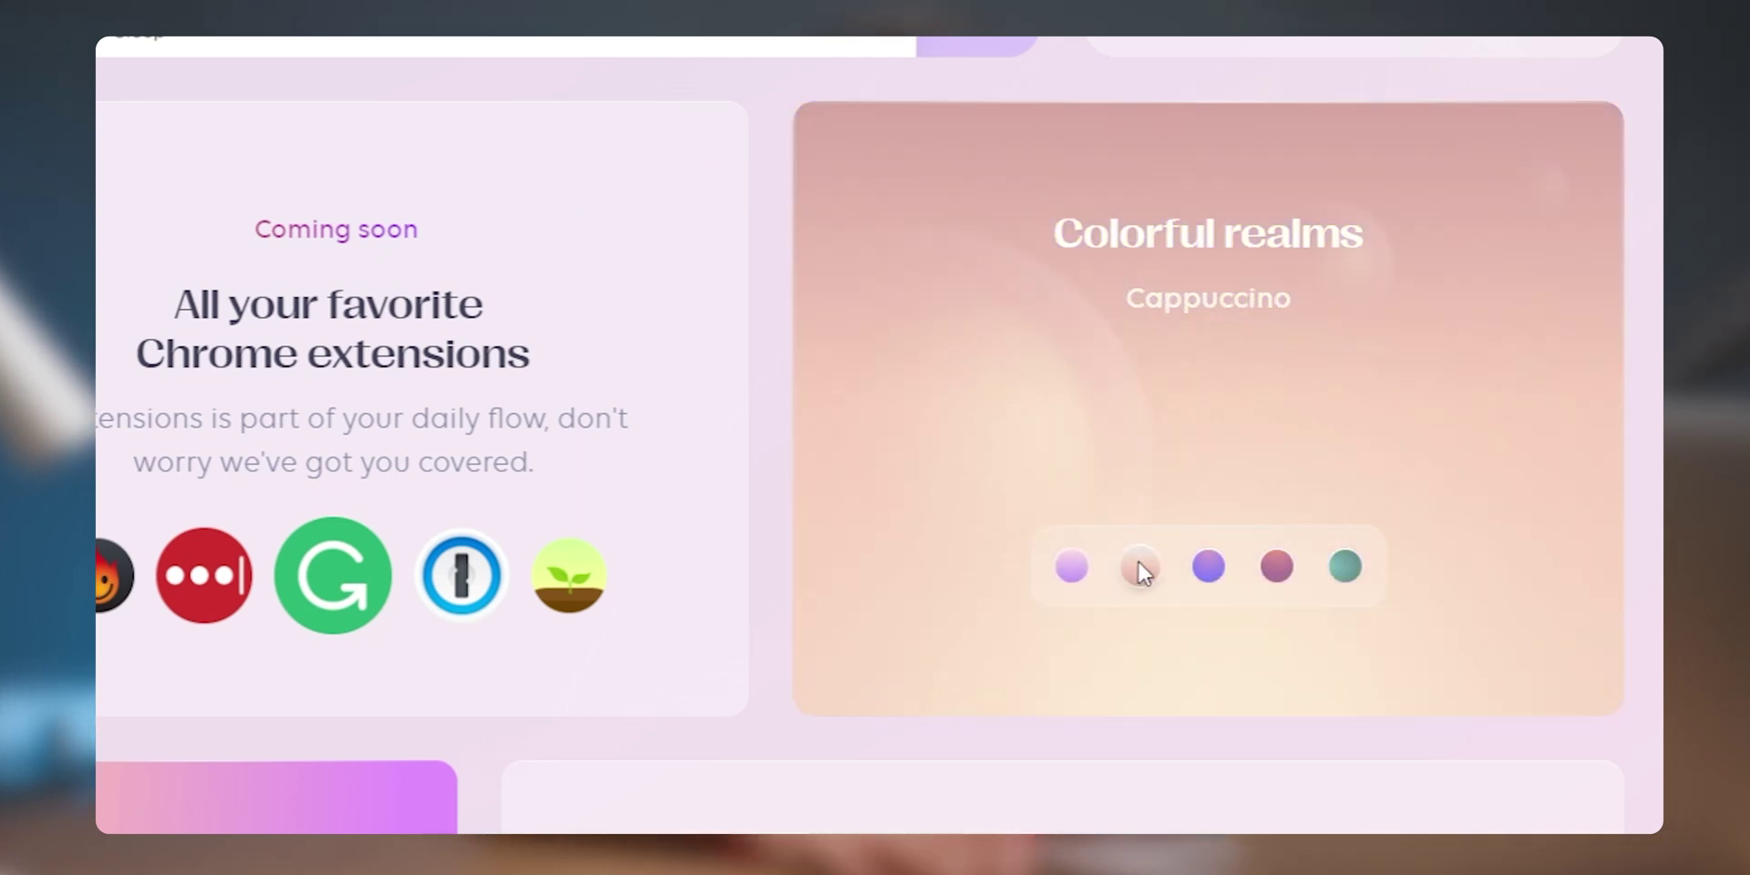
click(1209, 566)
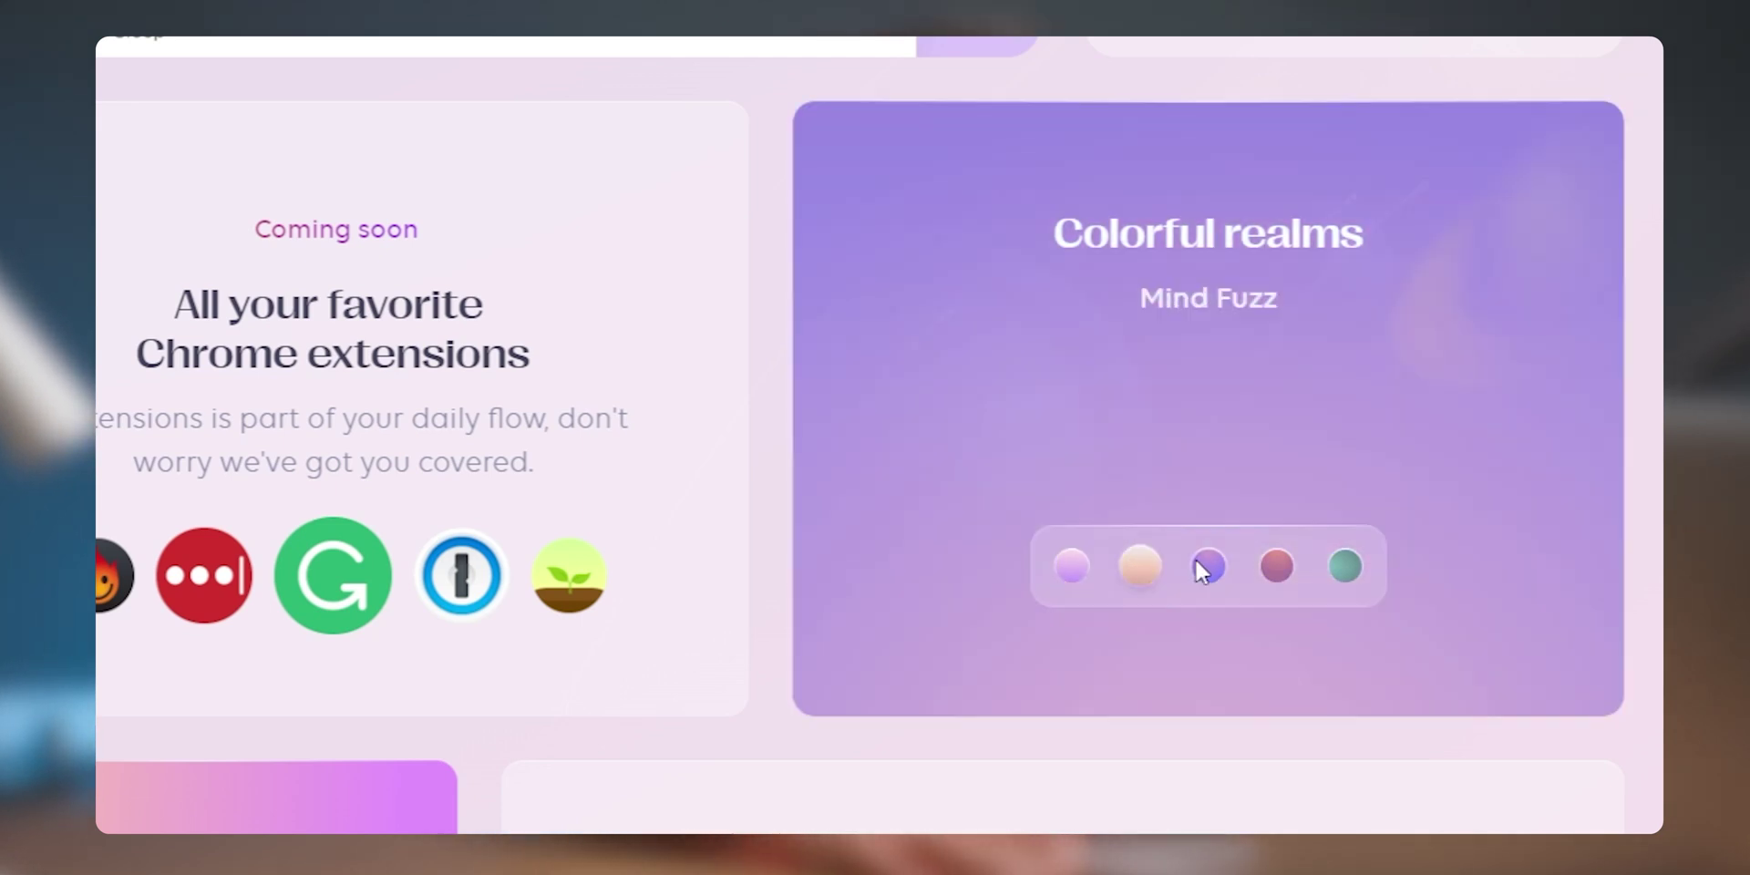
click(1276, 567)
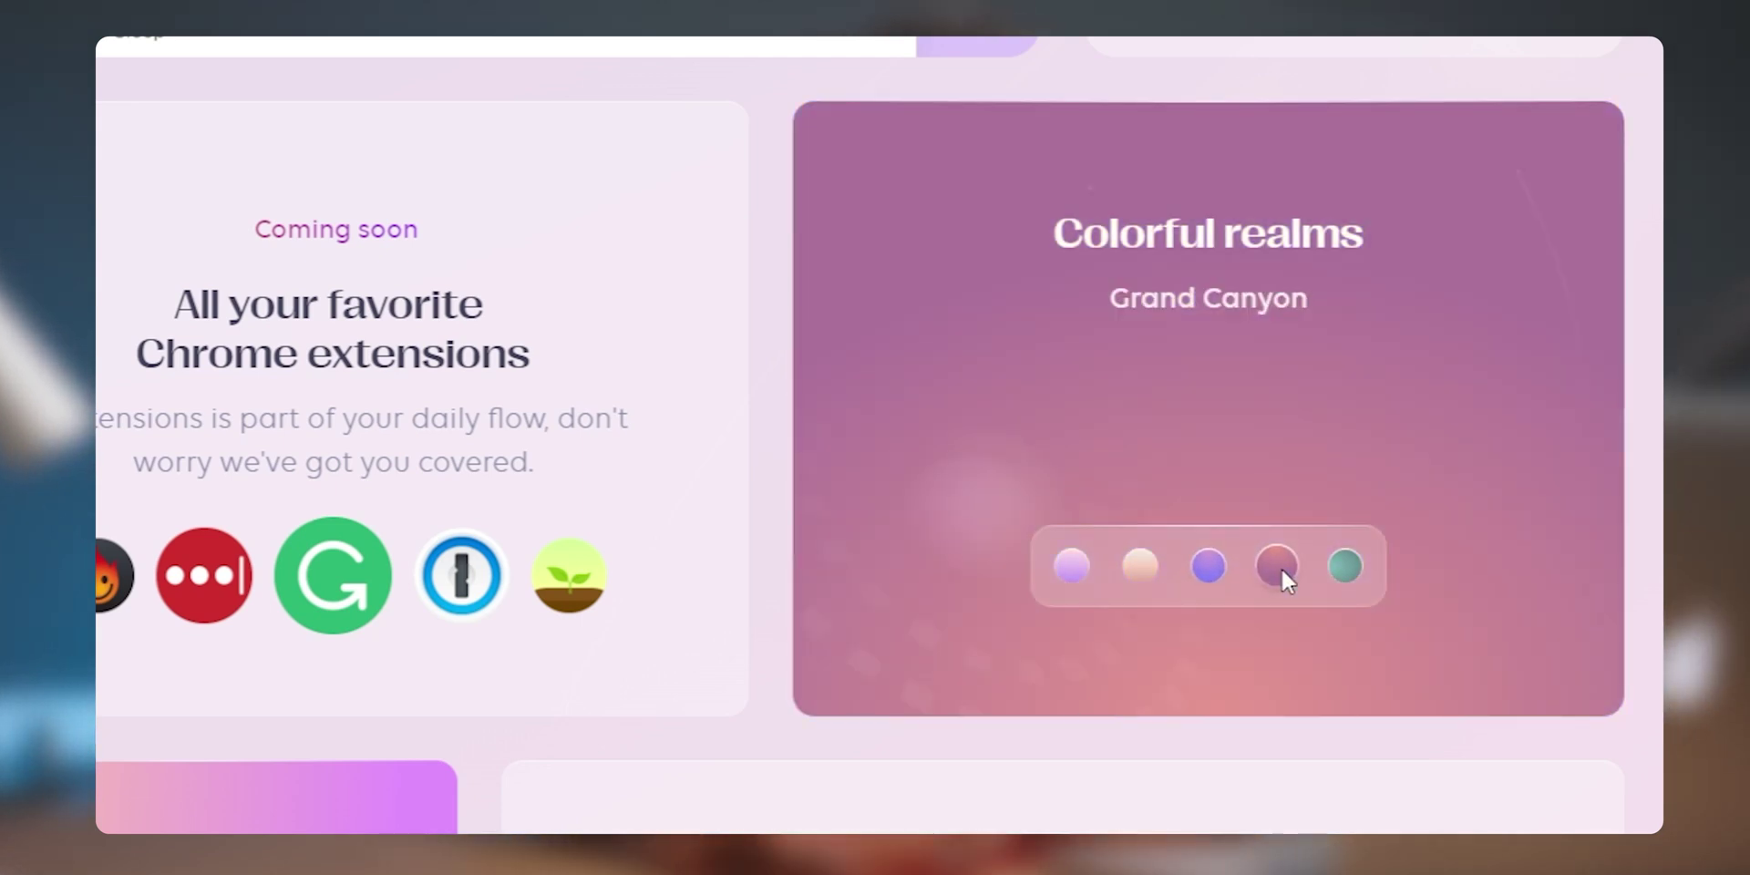
click(1342, 563)
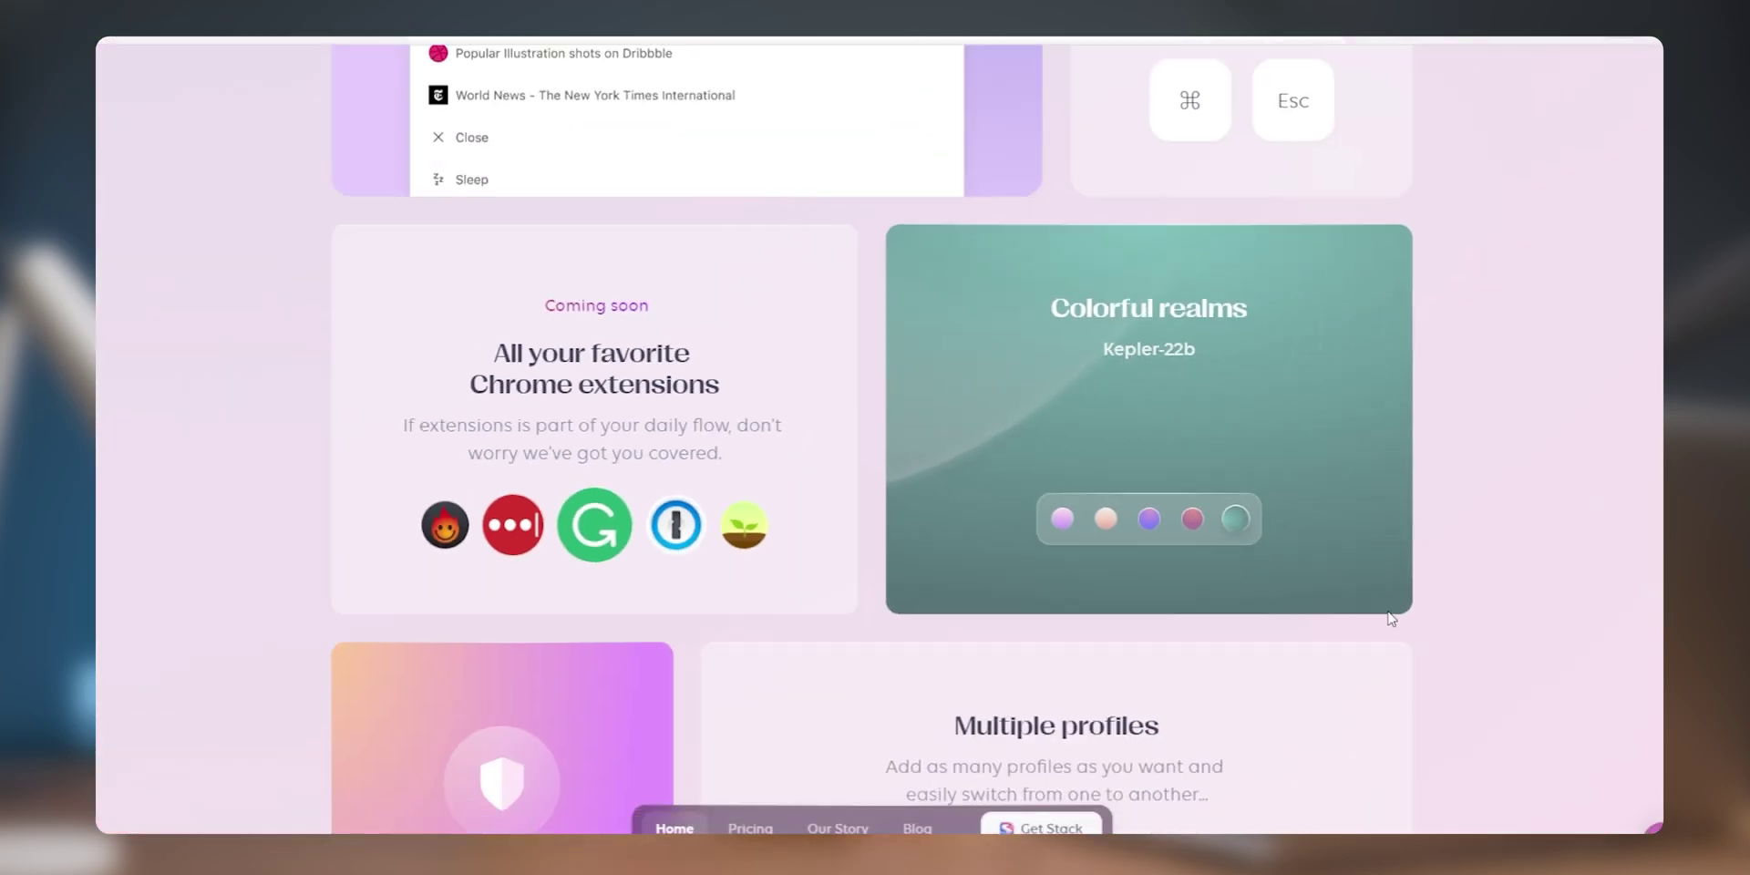